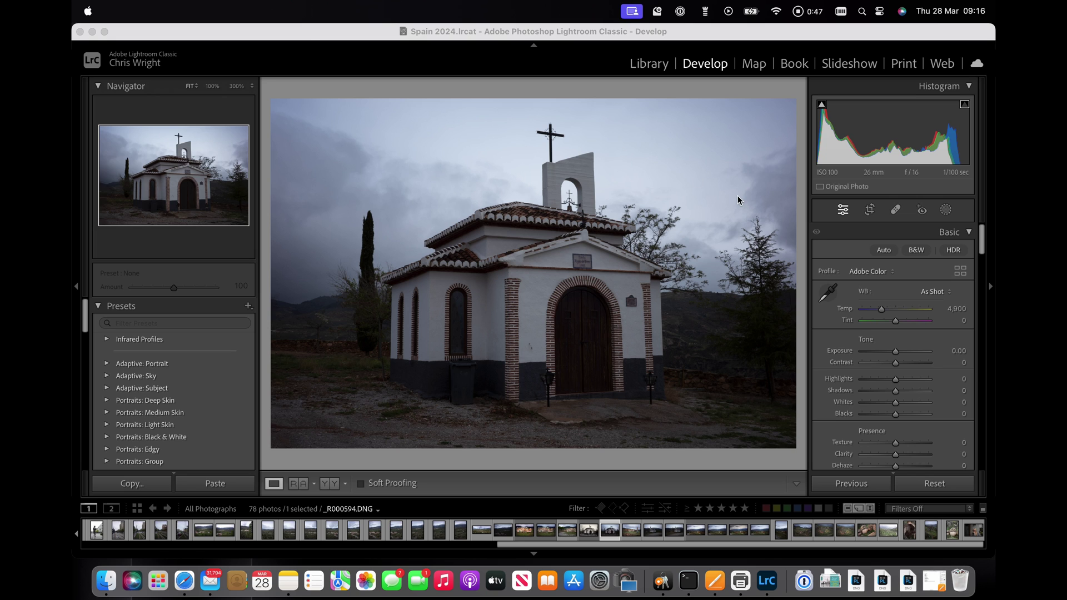
Step: Raise Exposure to +0.40, Shadows to +23 and Blacks to +12 in the Basic panel
{"action": "left_click", "coordinate": [896, 354]}
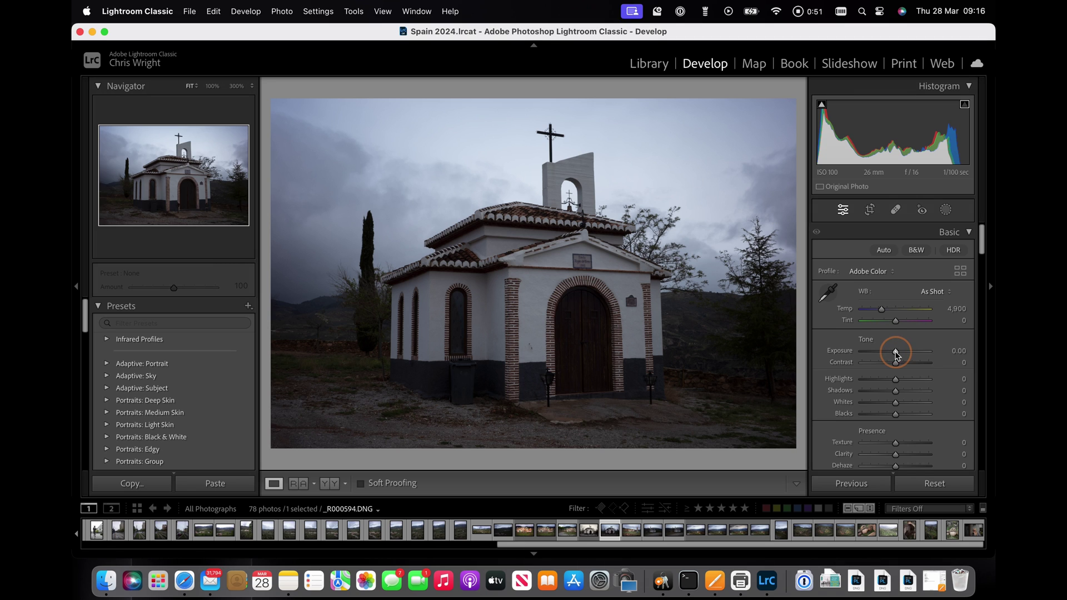
{"action": "left_click_drag", "start_coordinate": [896, 354], "coordinate": [898, 355]}
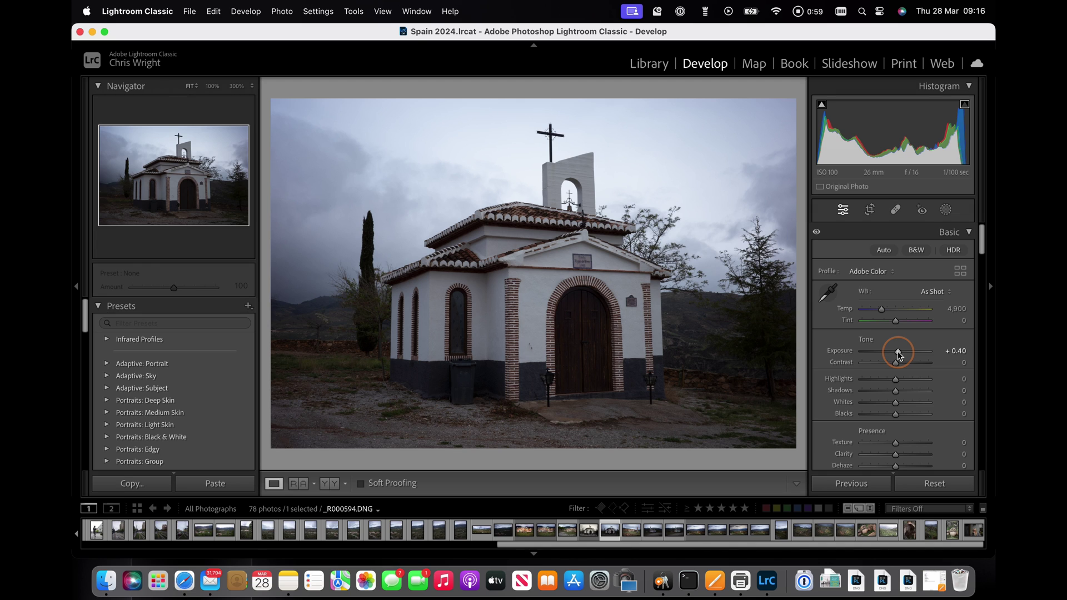
{"action": "left_click_drag", "start_coordinate": [898, 355], "coordinate": [898, 354]}
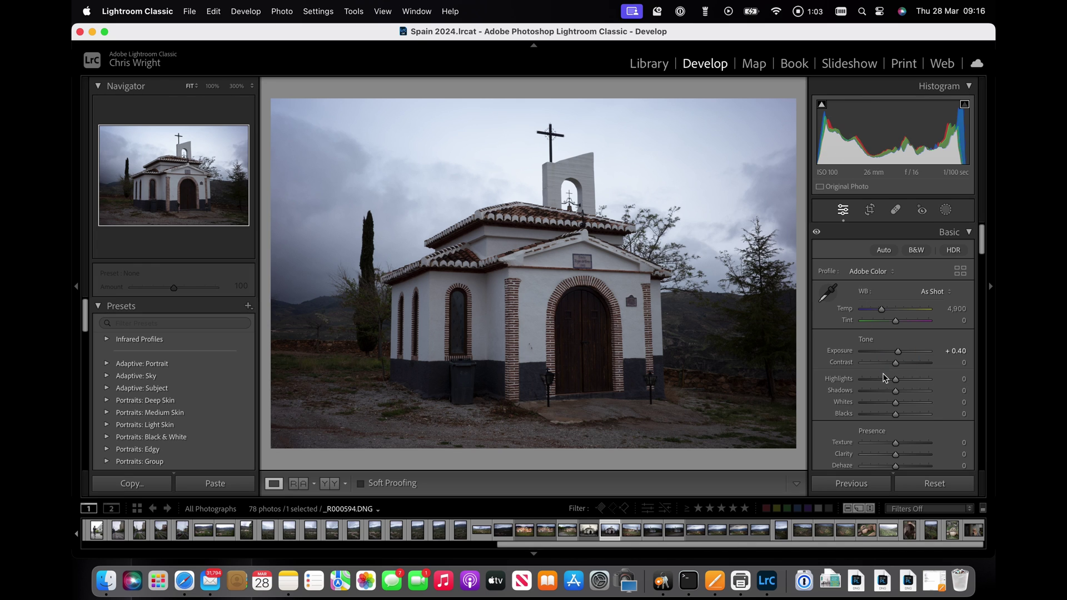
{"action": "left_click_drag", "start_coordinate": [895, 391], "coordinate": [904, 393]}
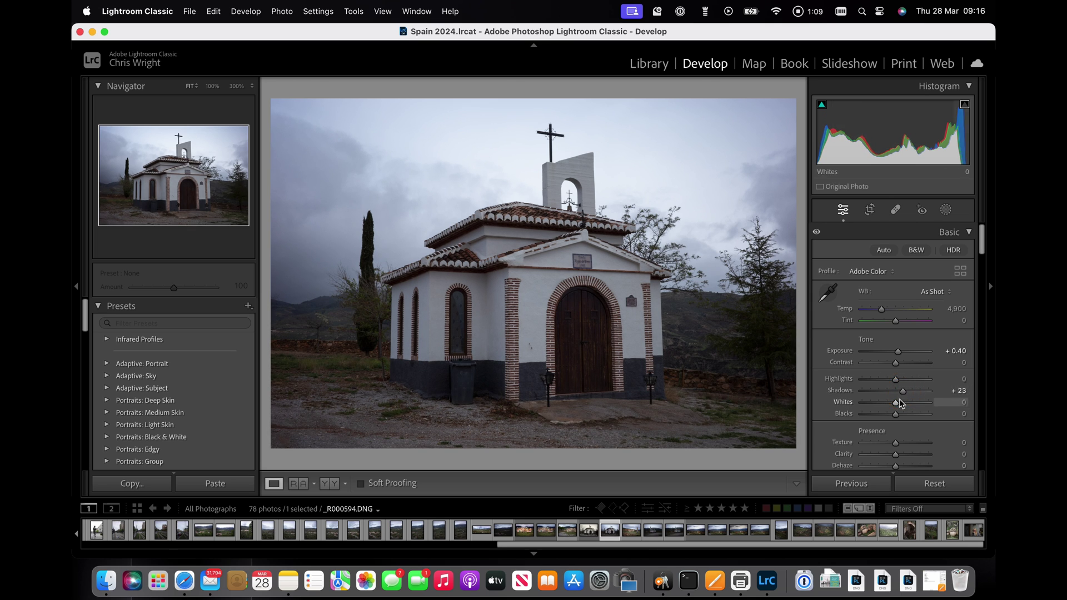
{"action": "left_click_drag", "start_coordinate": [895, 414], "coordinate": [899, 417]}
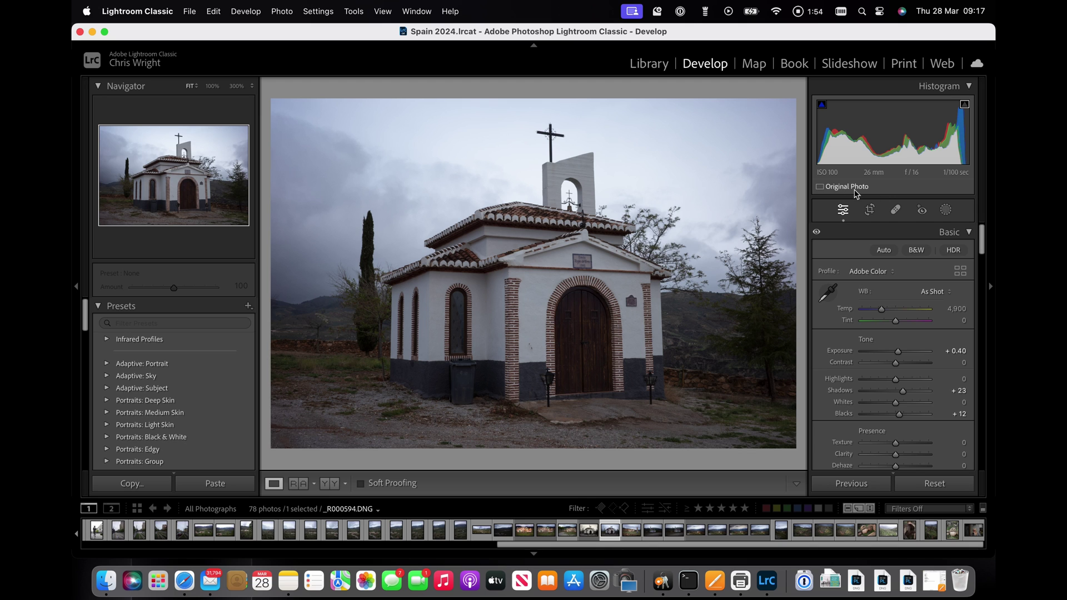
{"action": "scroll", "coordinate": [861, 302], "scroll_direction": "down", "scroll_amount": 5}
{"action": "scroll", "coordinate": [861, 303], "scroll_direction": "down", "scroll_amount": 5}
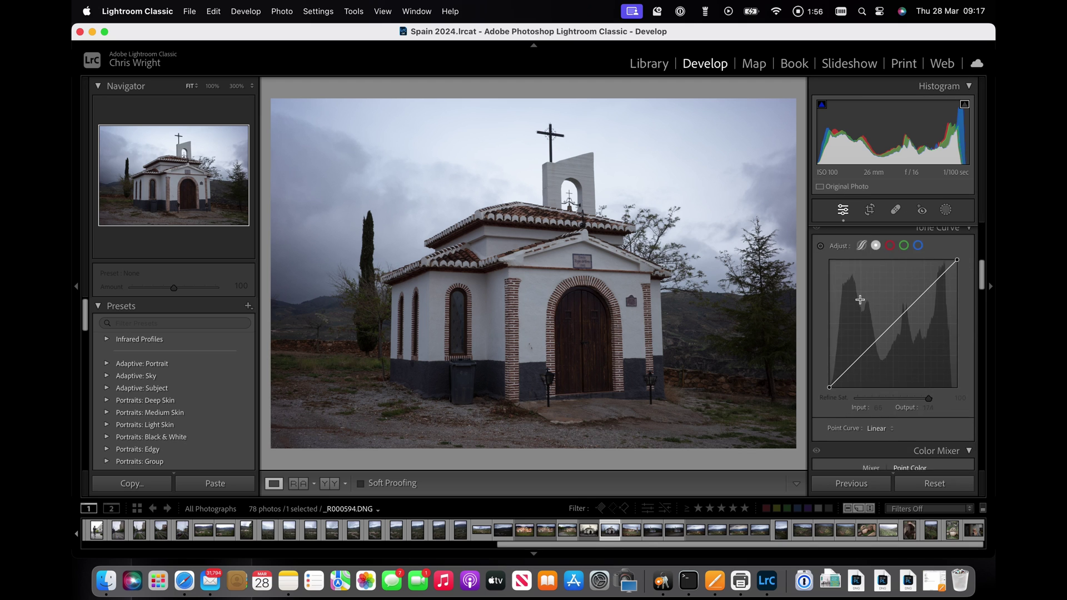
{"action": "scroll", "coordinate": [861, 303], "scroll_direction": "down", "scroll_amount": 3}
{"action": "scroll", "coordinate": [861, 303], "scroll_direction": "down", "scroll_amount": 3}
{"action": "scroll", "coordinate": [861, 303], "scroll_direction": "down", "scroll_amount": 3}
{"action": "scroll", "coordinate": [861, 303], "scroll_direction": "down", "scroll_amount": 3}
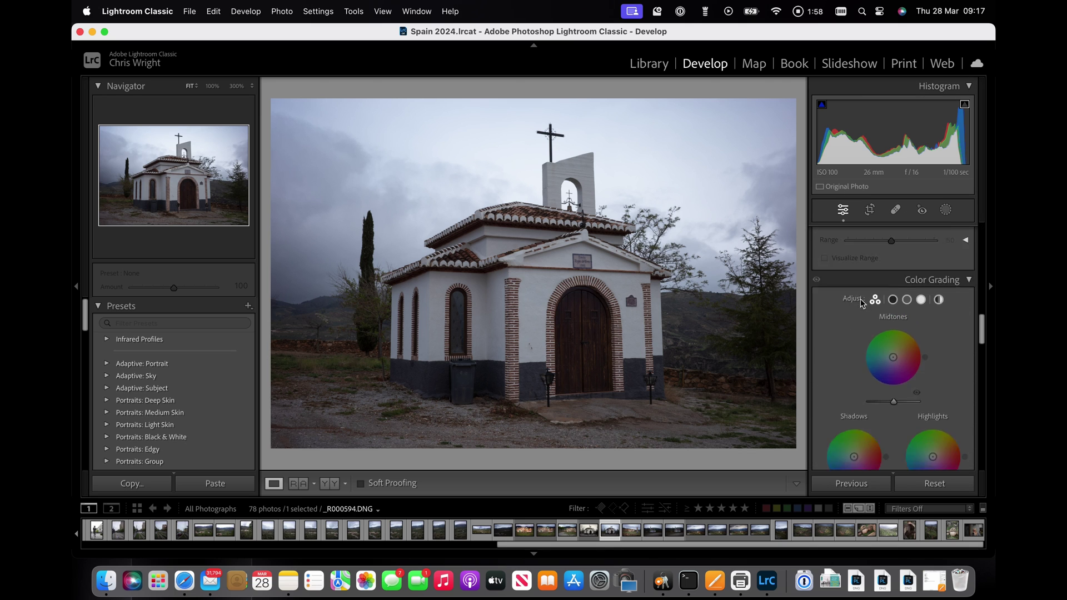
{"action": "scroll", "coordinate": [861, 303], "scroll_direction": "down", "scroll_amount": 3}
{"action": "scroll", "coordinate": [861, 303], "scroll_direction": "down", "scroll_amount": 3}
{"action": "scroll", "coordinate": [861, 302], "scroll_direction": "down", "scroll_amount": 3}
{"action": "scroll", "coordinate": [861, 303], "scroll_direction": "down", "scroll_amount": 3}
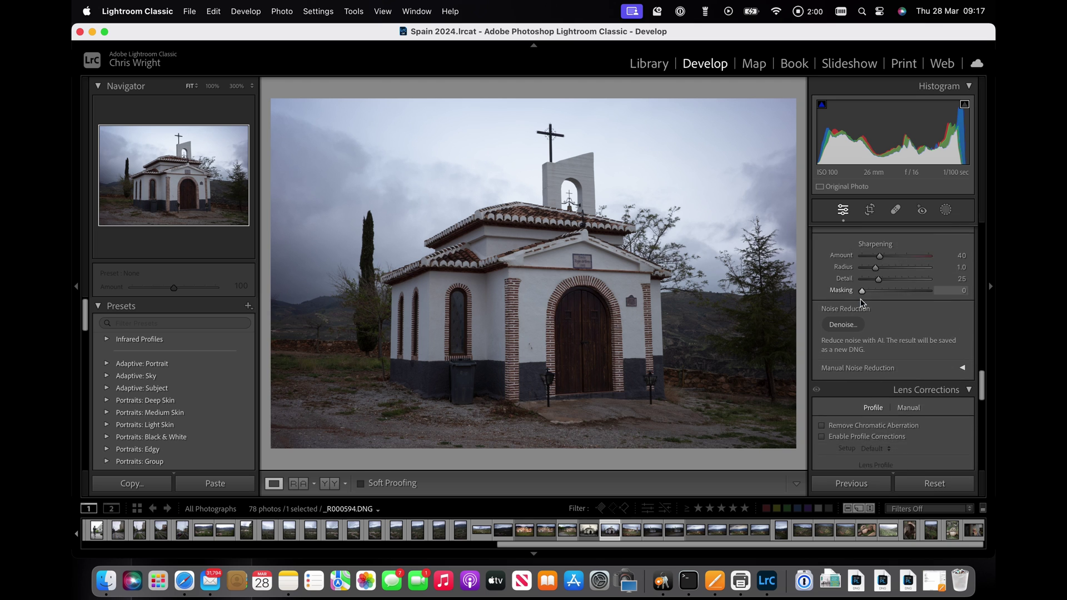
{"action": "scroll", "coordinate": [861, 302], "scroll_direction": "down", "scroll_amount": 3}
{"action": "scroll", "coordinate": [861, 303], "scroll_direction": "down", "scroll_amount": 3}
{"action": "scroll", "coordinate": [861, 303], "scroll_direction": "down", "scroll_amount": 3}
{"action": "scroll", "coordinate": [861, 303], "scroll_direction": "down", "scroll_amount": 3}
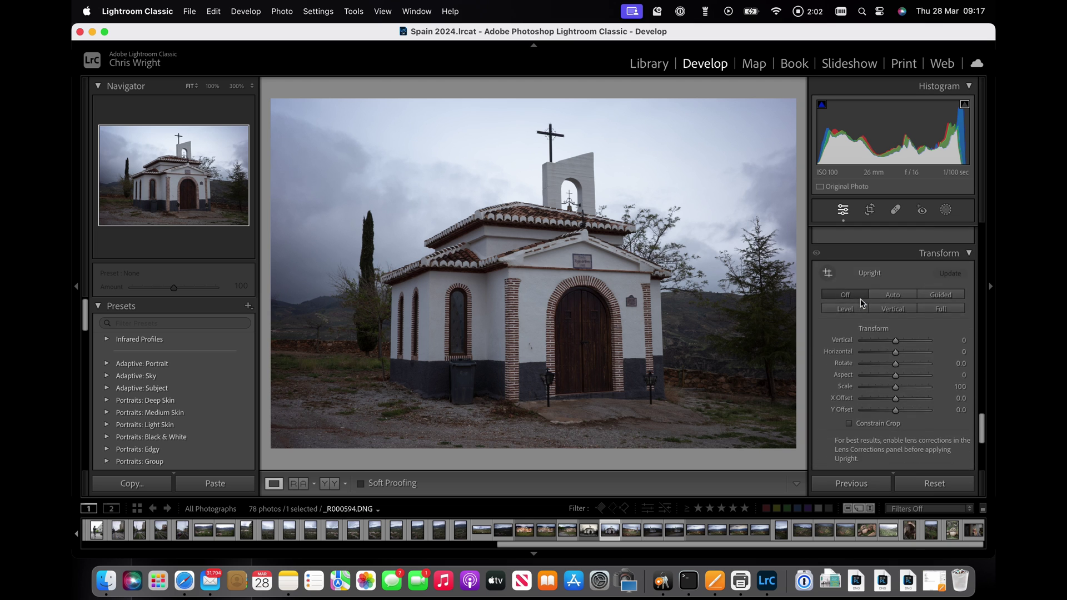
{"action": "scroll", "coordinate": [861, 303], "scroll_direction": "down", "scroll_amount": 3}
{"action": "scroll", "coordinate": [862, 303], "scroll_direction": "down", "scroll_amount": 2}
{"action": "scroll", "coordinate": [861, 303], "scroll_direction": "up", "scroll_amount": 1}
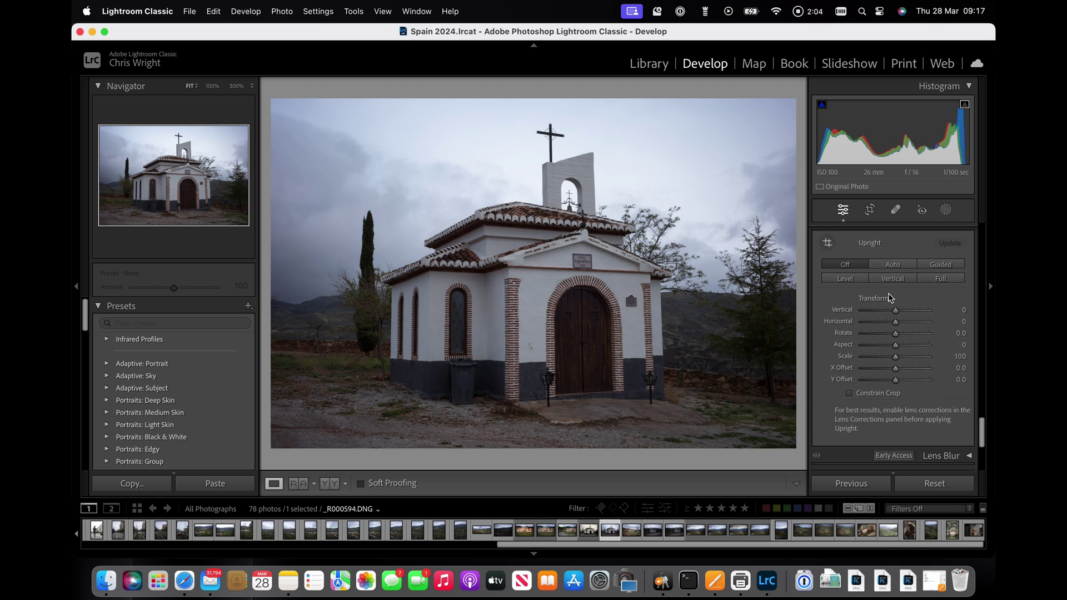
Step: Set the Transform Vertical correction to -9 so the chapel walls stand upright
{"action": "left_click_drag", "start_coordinate": [896, 310], "coordinate": [897, 314]}
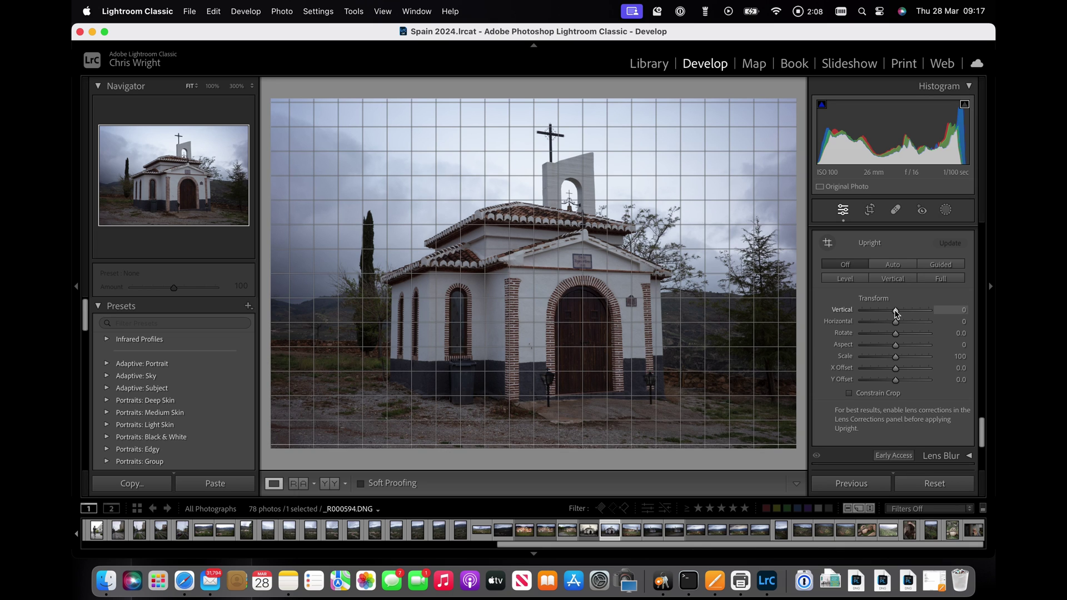
{"action": "left_click", "coordinate": [896, 314]}
{"action": "left_click_drag", "start_coordinate": [896, 314], "coordinate": [894, 313]}
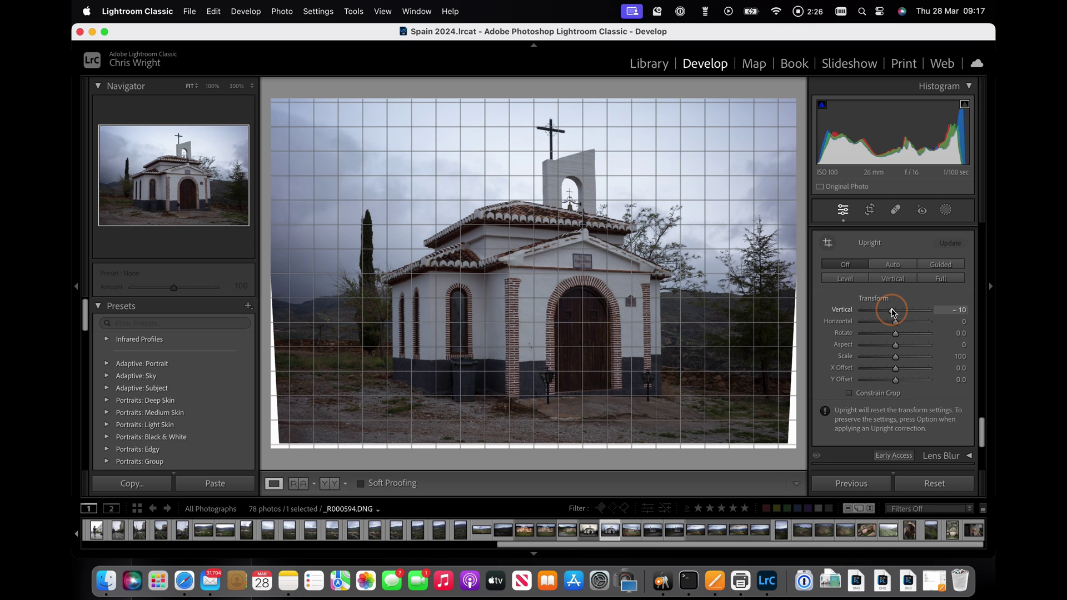
{"action": "left_click_drag", "start_coordinate": [892, 313], "coordinate": [892, 313]}
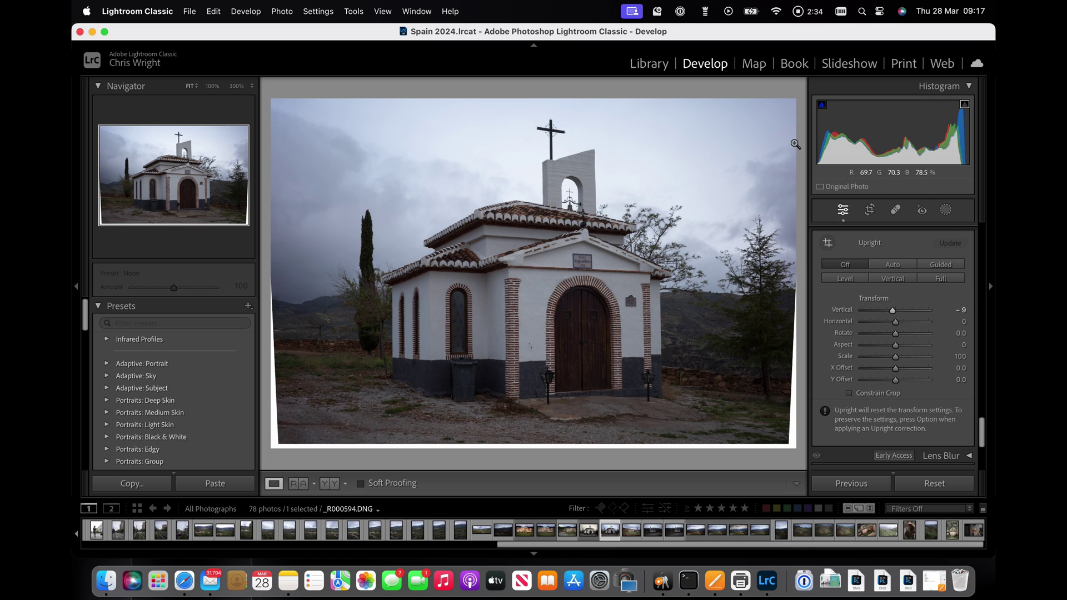
Step: Straighten the photo to a 0.45 angle and strengthen Transform Vertical to -11
{"action": "left_click", "coordinate": [872, 211]}
{"action": "left_click_drag", "start_coordinate": [799, 273], "coordinate": [800, 276]}
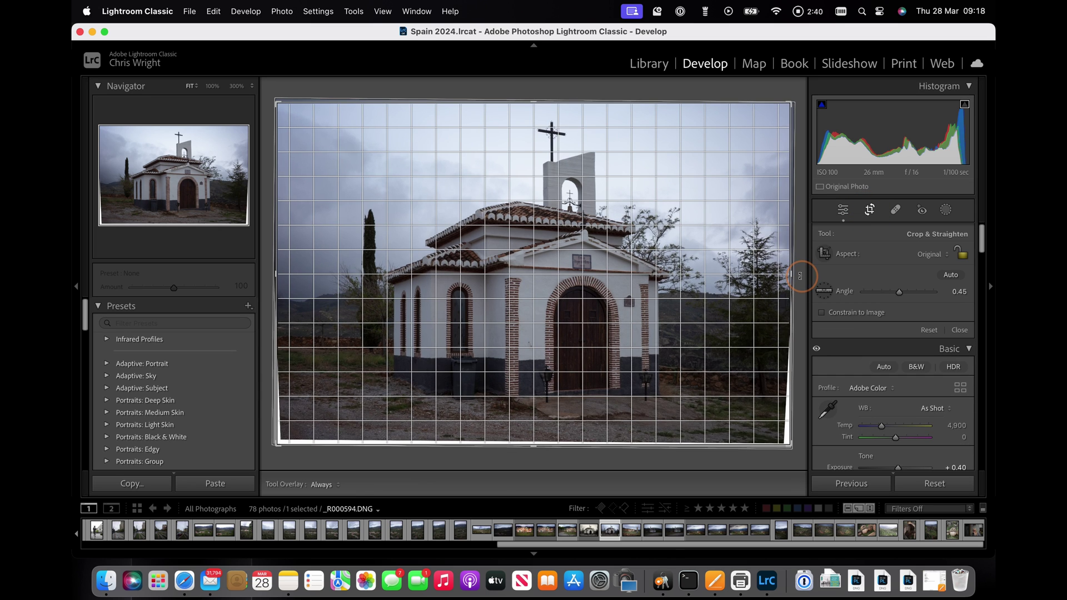
{"action": "scroll", "coordinate": [843, 362], "scroll_direction": "down", "scroll_amount": 5}
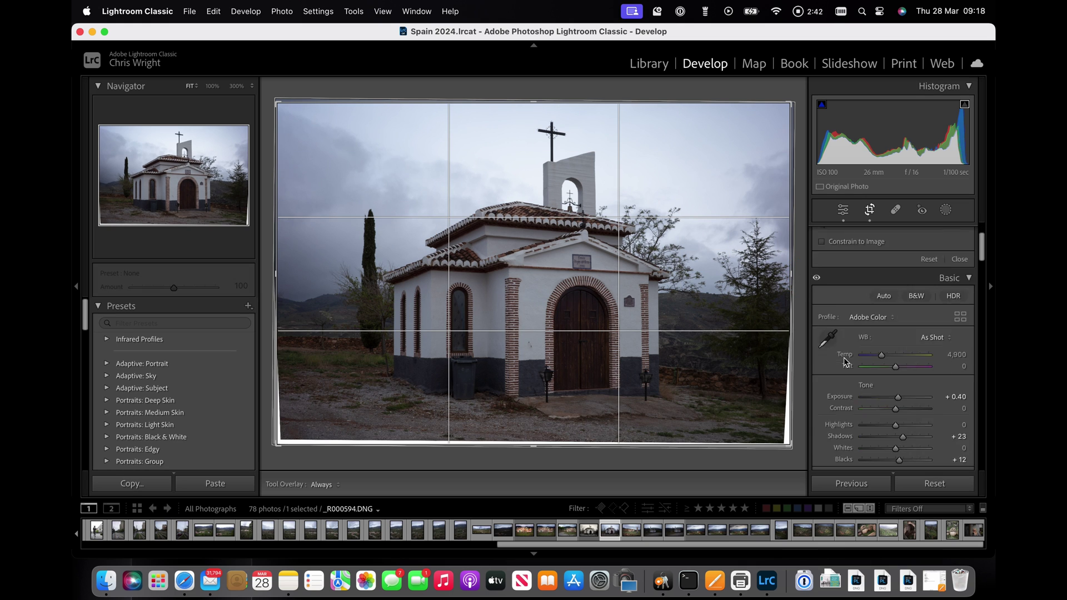
{"action": "scroll", "coordinate": [844, 361], "scroll_direction": "down", "scroll_amount": 5}
{"action": "scroll", "coordinate": [844, 361], "scroll_direction": "down", "scroll_amount": 5}
{"action": "scroll", "coordinate": [844, 361], "scroll_direction": "down", "scroll_amount": 5}
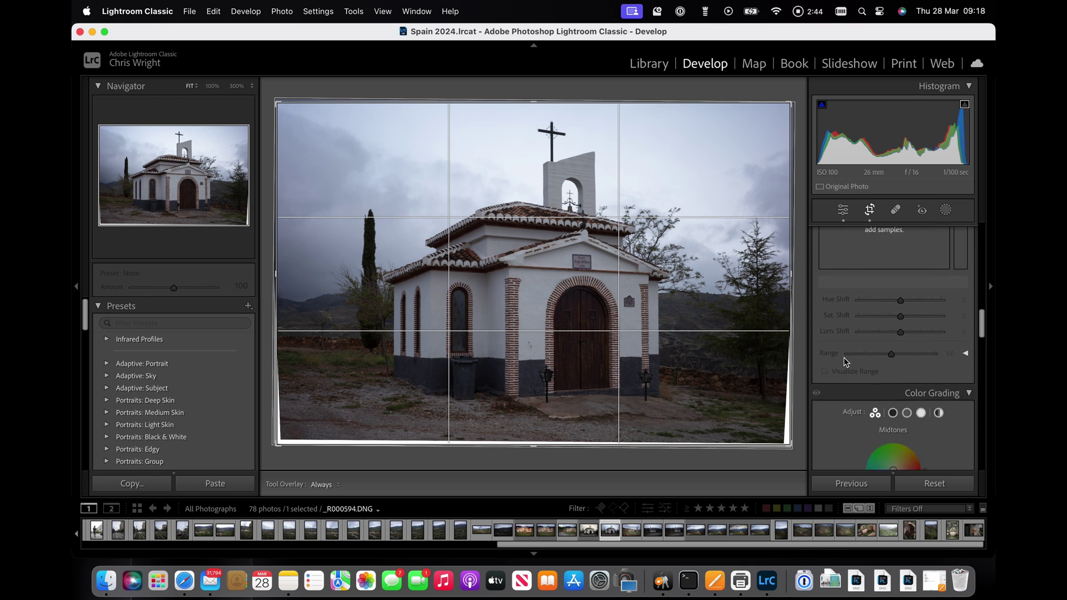
{"action": "scroll", "coordinate": [843, 361], "scroll_direction": "down", "scroll_amount": 5}
{"action": "scroll", "coordinate": [844, 361], "scroll_direction": "down", "scroll_amount": 5}
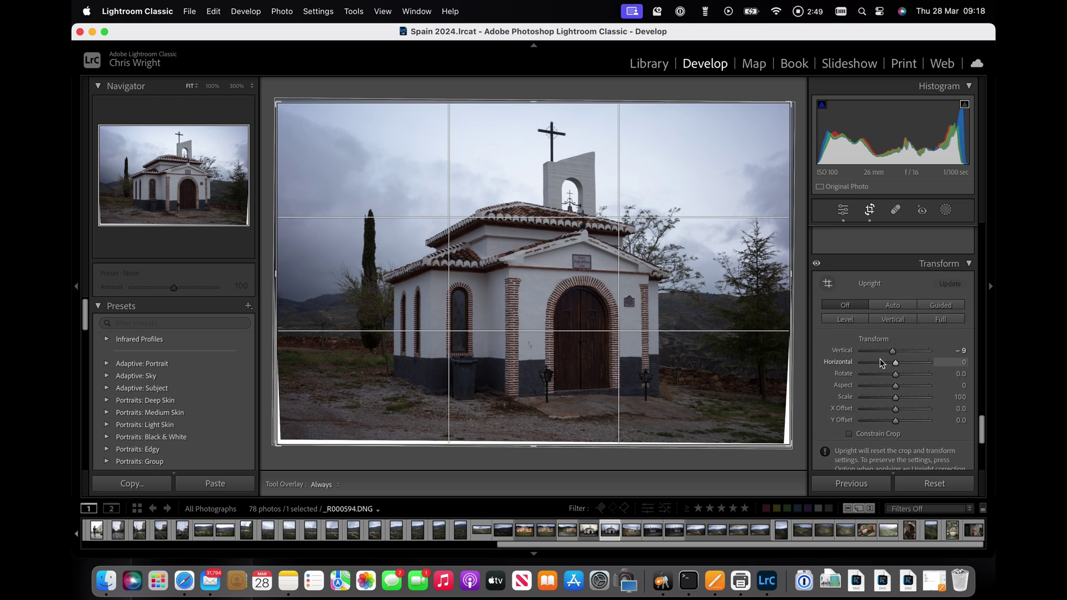
{"action": "left_click", "coordinate": [893, 352]}
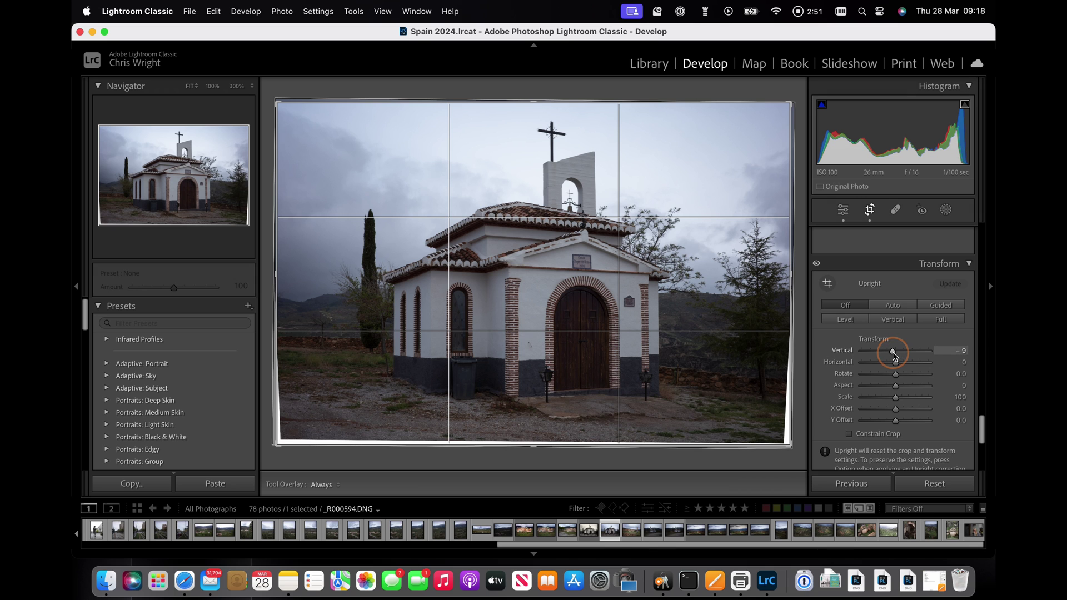
{"action": "left_click_drag", "start_coordinate": [894, 354], "coordinate": [892, 354]}
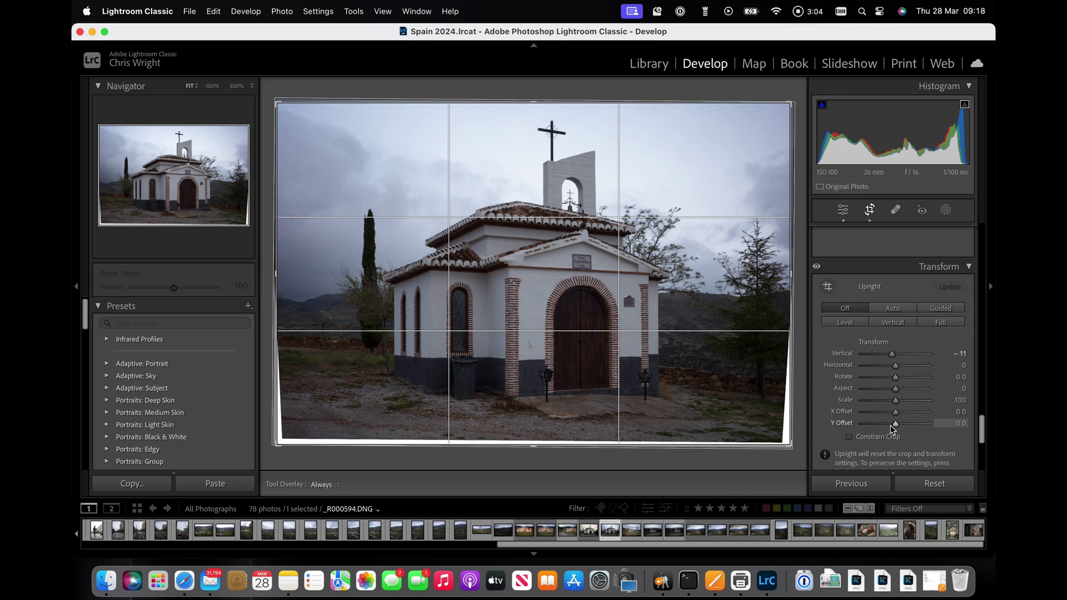
{"action": "scroll", "coordinate": [893, 427], "scroll_direction": "down", "scroll_amount": 3}
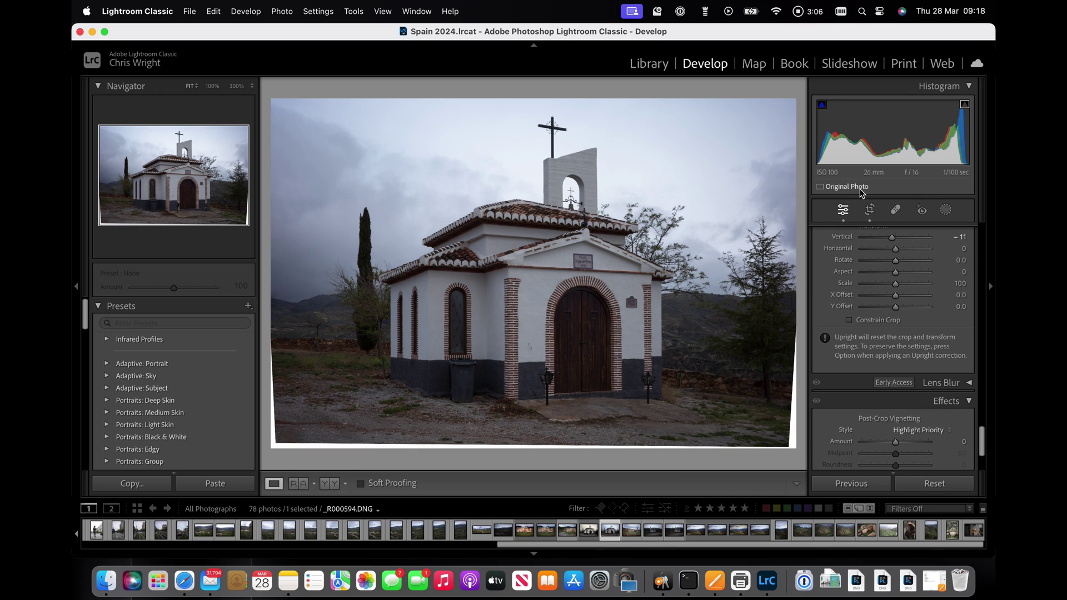
Step: Crop in from both bottom corners to hide the blank edges, and apply the crop
{"action": "left_click", "coordinate": [869, 212]}
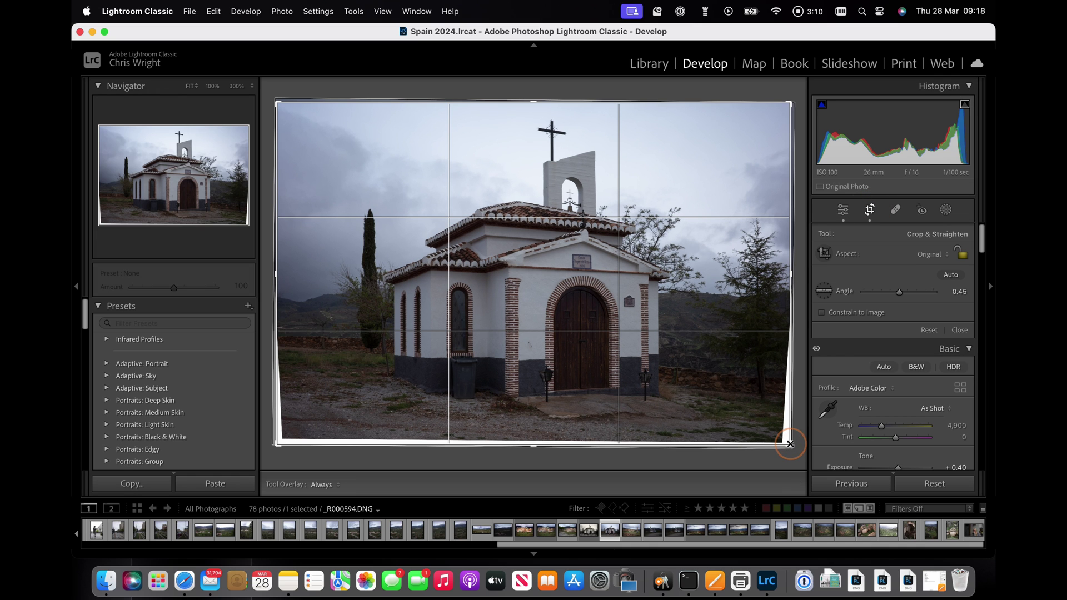
{"action": "left_click_drag", "start_coordinate": [790, 444], "coordinate": [784, 439]}
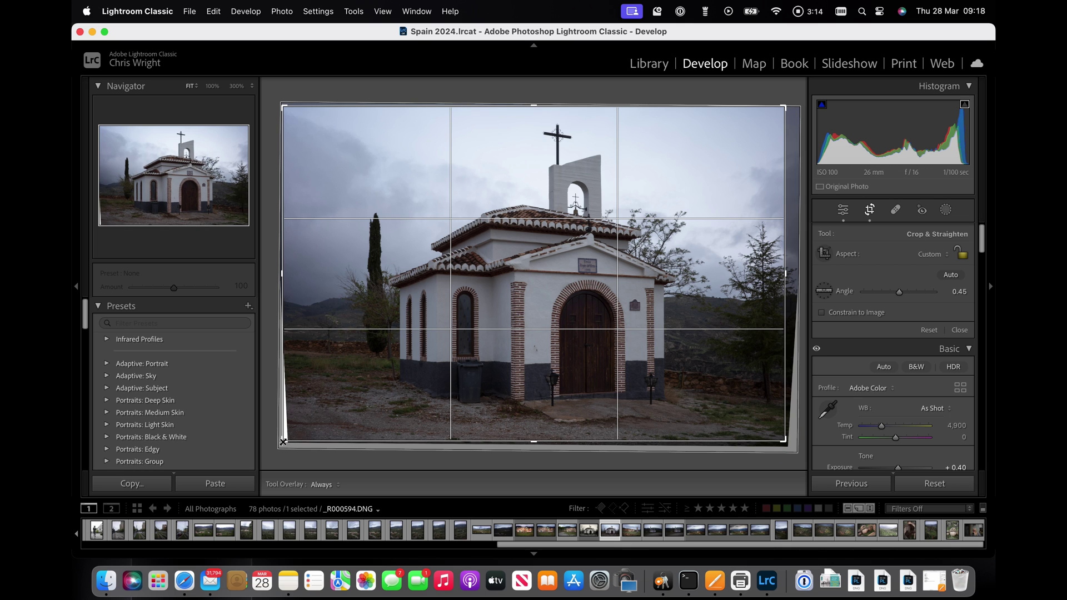
{"action": "left_click_drag", "start_coordinate": [282, 442], "coordinate": [286, 438]}
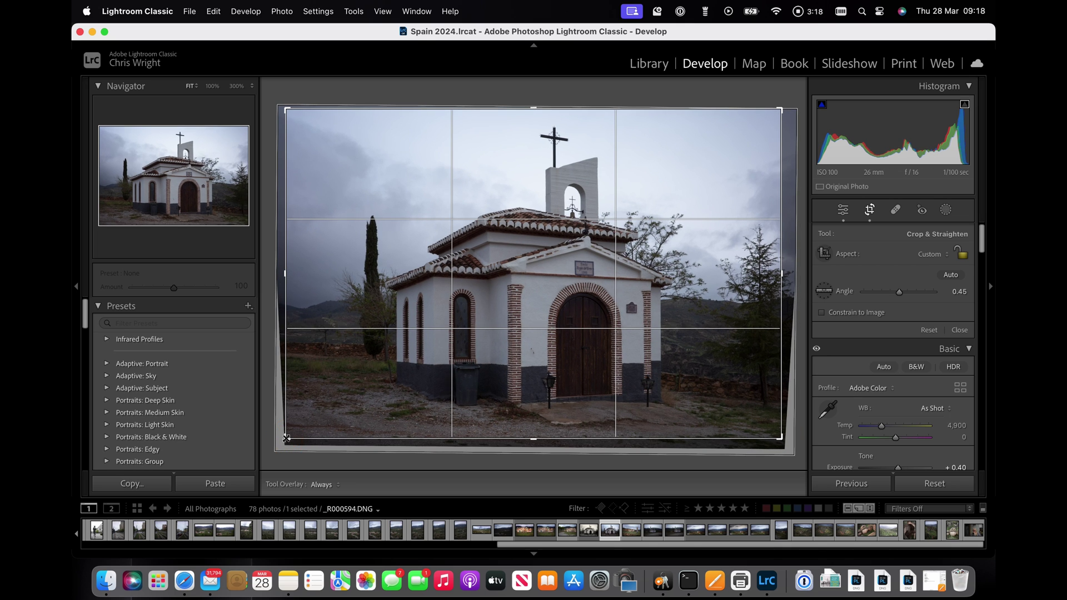
{"action": "key", "text": "Return"}
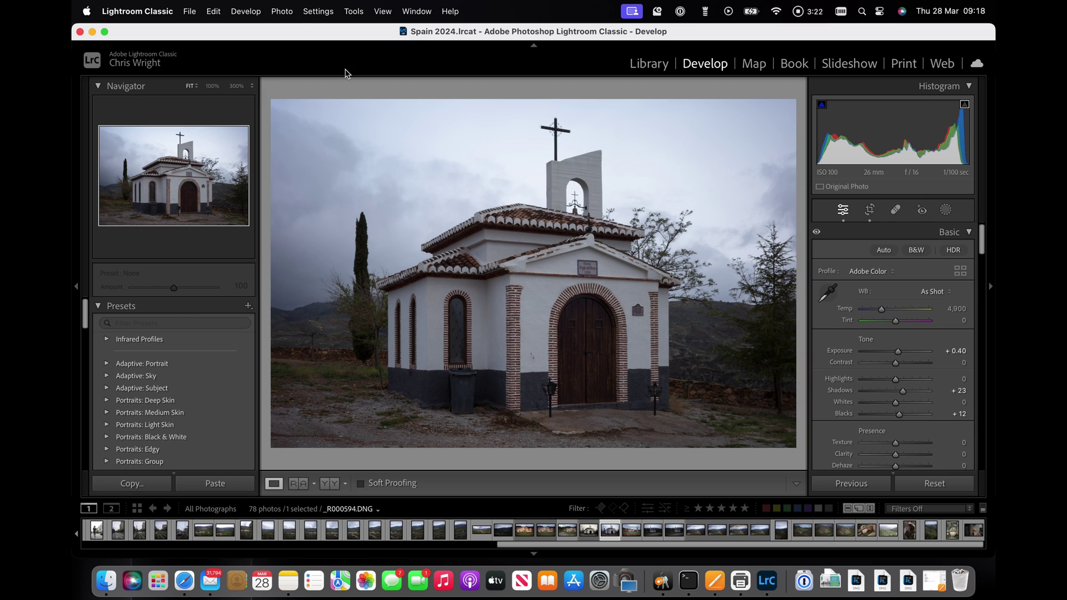
Step: Edit a copy of the chapel photo with Lightroom adjustments in Nik 6 Silver Efex
{"action": "left_click", "coordinate": [290, 13]}
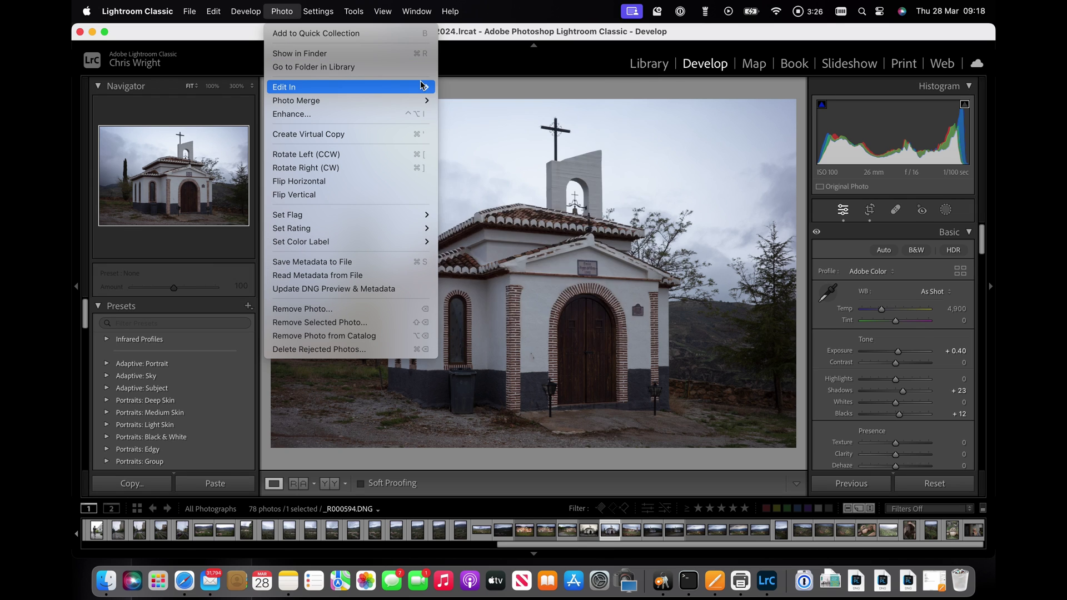
{"action": "mouse_move", "coordinate": [350, 87]}
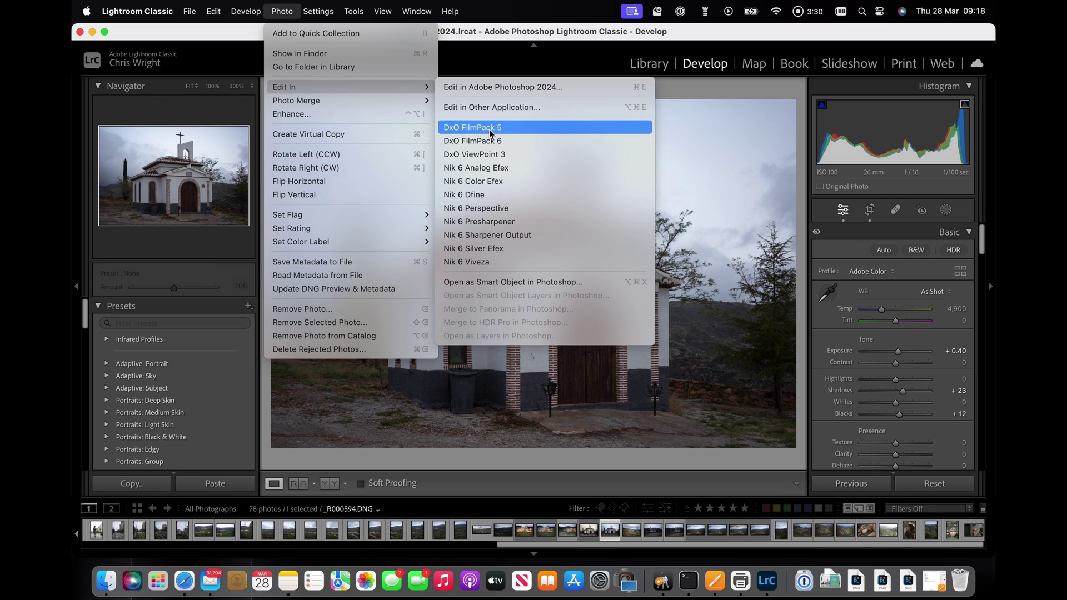
{"action": "left_click", "coordinate": [482, 250]}
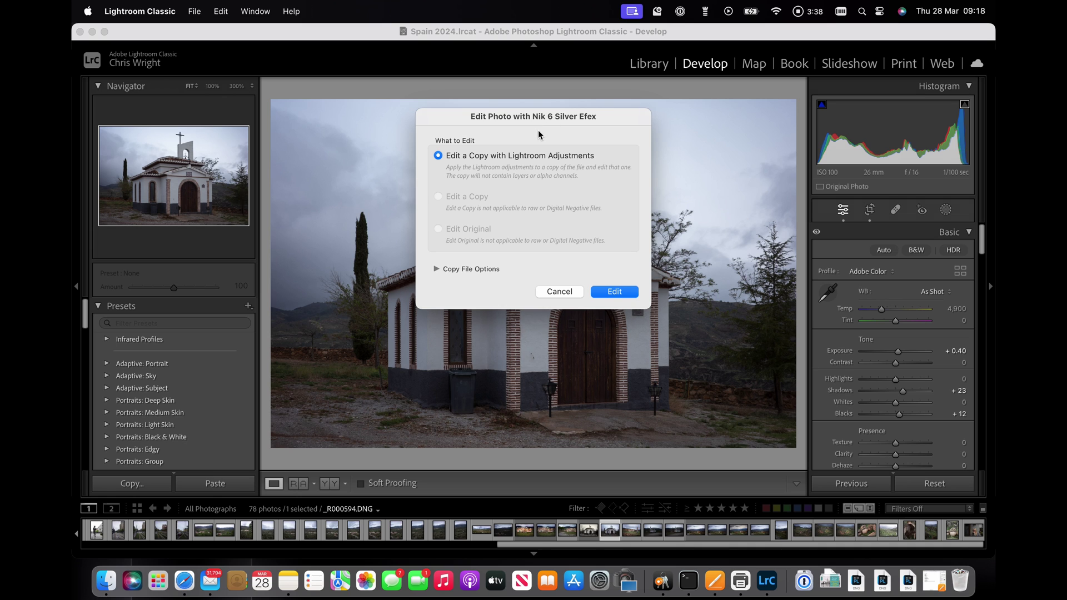
{"action": "left_click", "coordinate": [618, 293]}
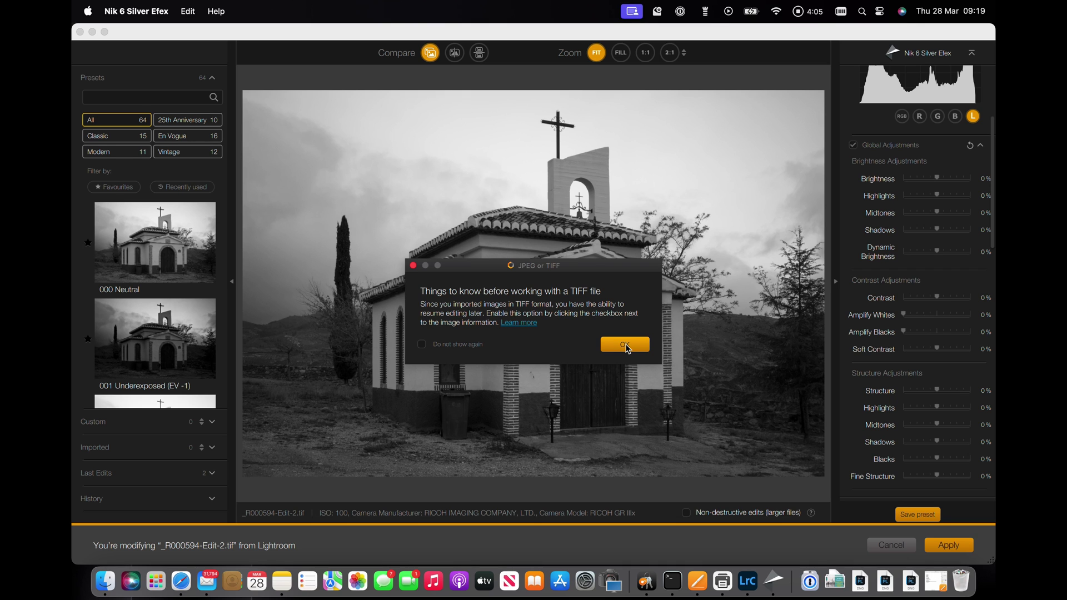
Step: Dismiss the 'JPEG or TIFF' file notice with OK
{"action": "left_click", "coordinate": [627, 349]}
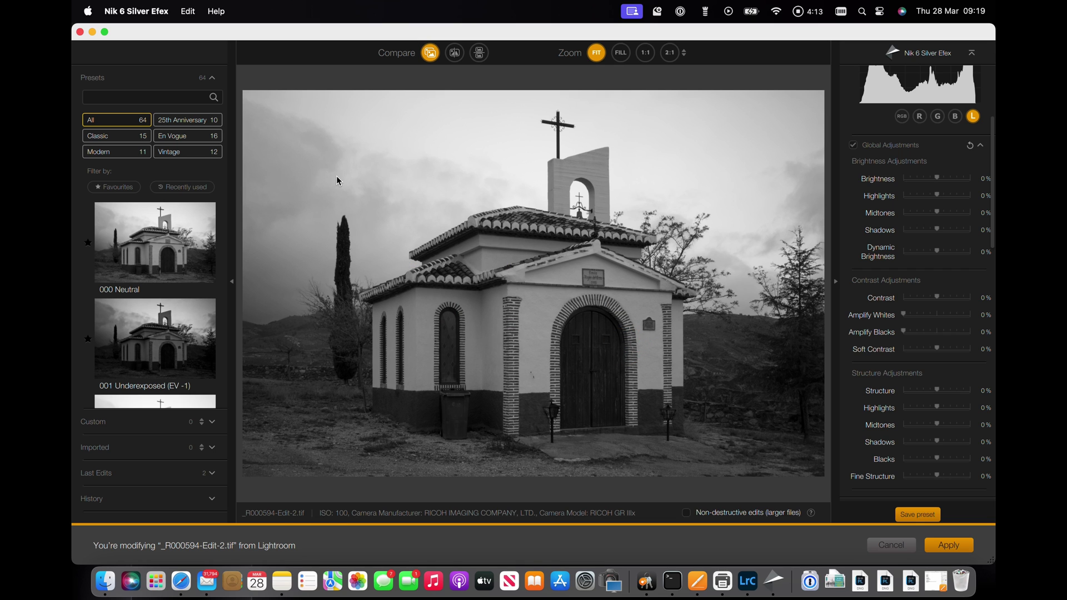
{"action": "scroll", "coordinate": [859, 127], "scroll_direction": "up", "scroll_amount": 5}
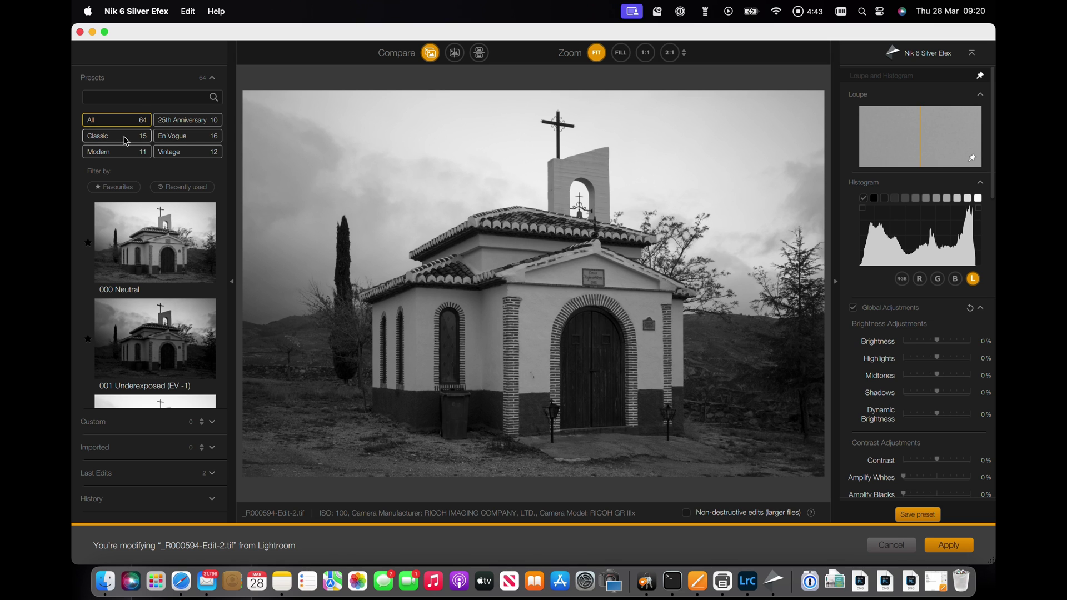
{"action": "scroll", "coordinate": [142, 259], "scroll_direction": "down", "scroll_amount": 3}
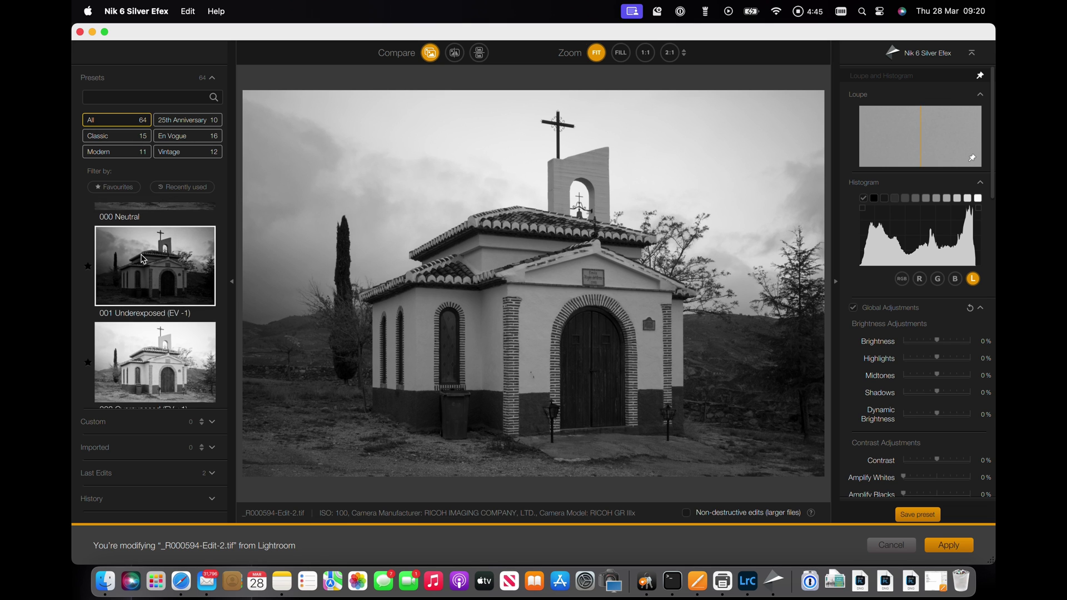
{"action": "scroll", "coordinate": [143, 259], "scroll_direction": "up", "scroll_amount": 2}
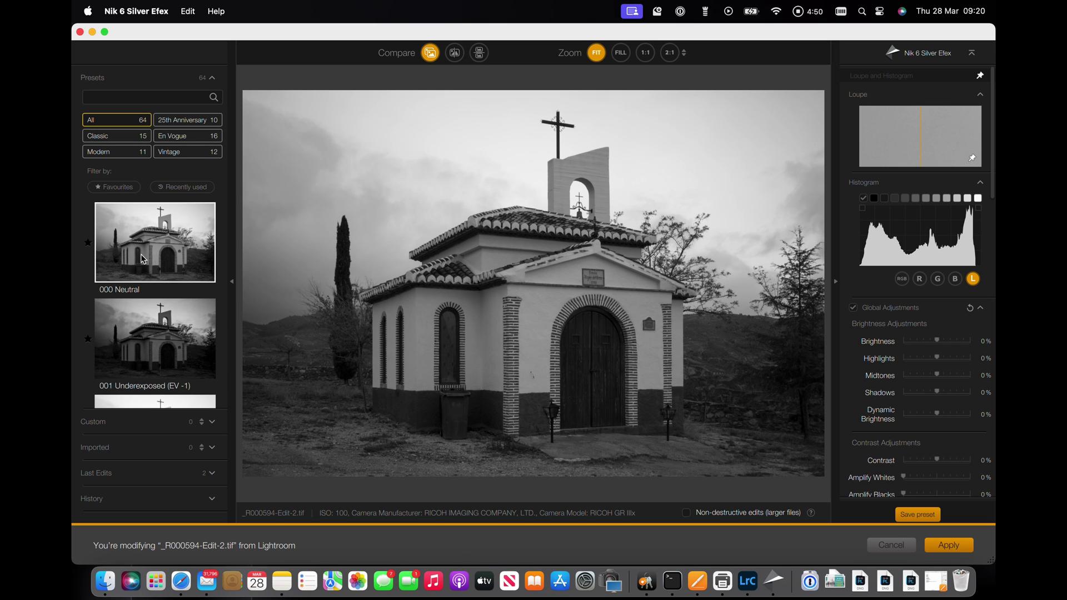
{"action": "scroll", "coordinate": [142, 259], "scroll_direction": "down", "scroll_amount": 1}
{"action": "scroll", "coordinate": [143, 258], "scroll_direction": "down", "scroll_amount": 1}
{"action": "scroll", "coordinate": [142, 258], "scroll_direction": "down", "scroll_amount": 1}
{"action": "scroll", "coordinate": [143, 258], "scroll_direction": "down", "scroll_amount": 1}
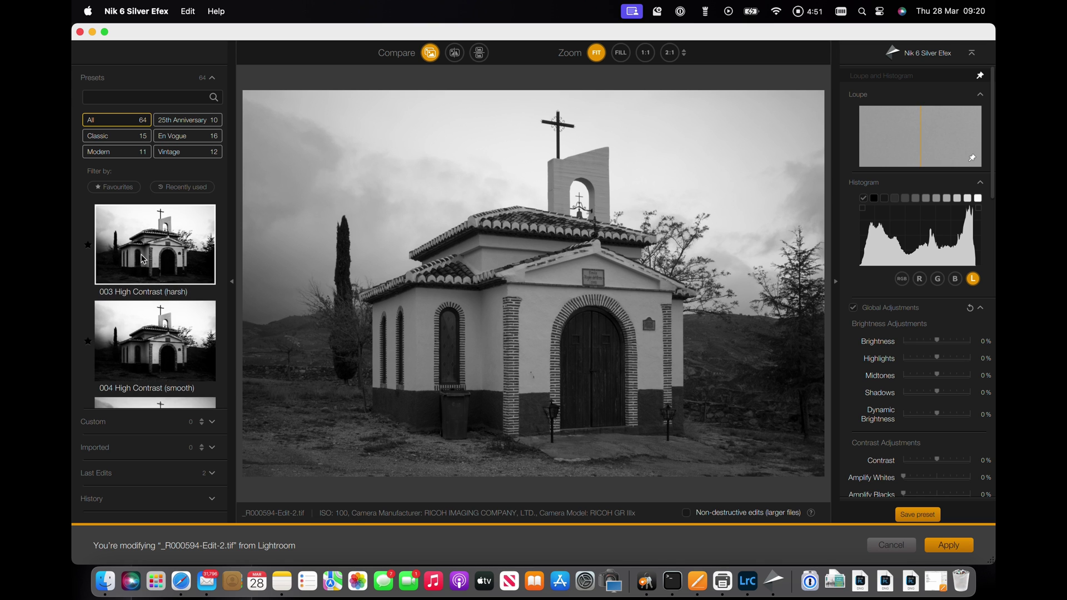
{"action": "scroll", "coordinate": [142, 259], "scroll_direction": "down", "scroll_amount": 1}
{"action": "scroll", "coordinate": [142, 259], "scroll_direction": "down", "scroll_amount": 1}
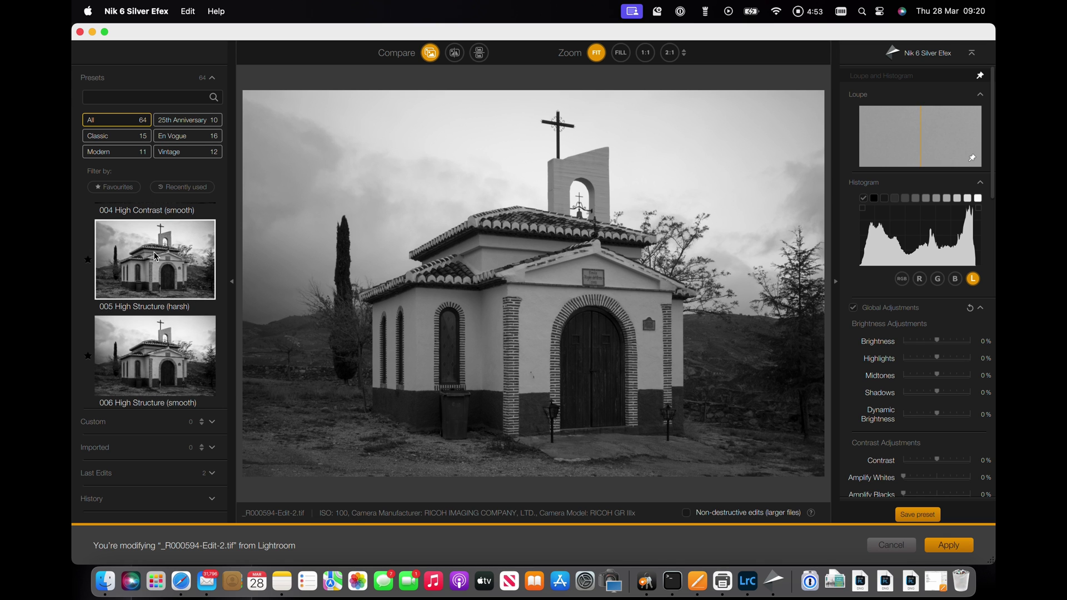
Step: Apply the '005 High Structure (harsh)' preset thumbnail to the chapel
{"action": "left_click", "coordinate": [147, 259]}
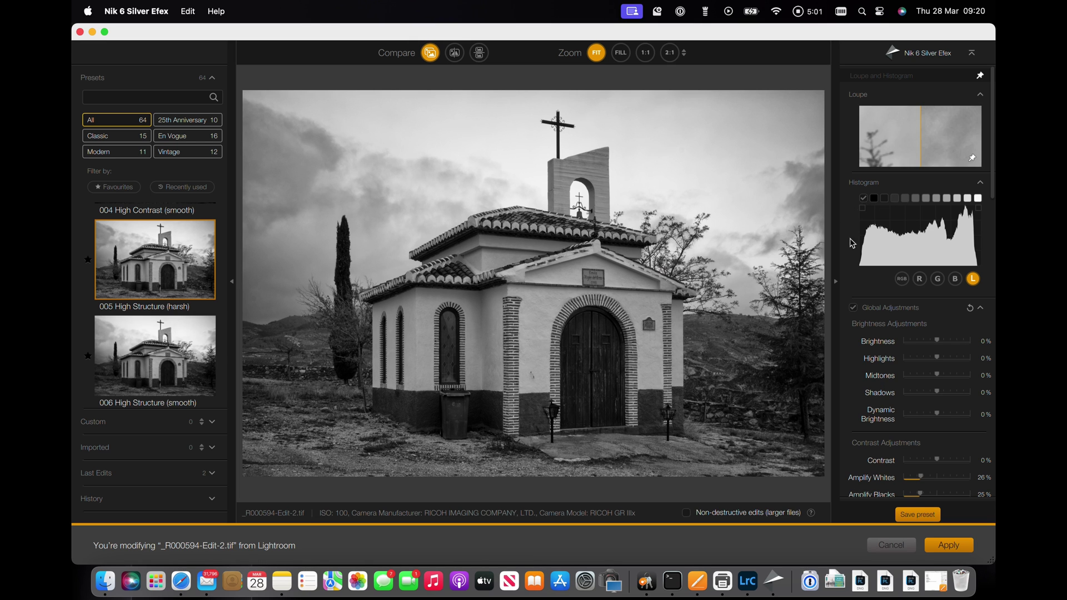
{"action": "scroll", "coordinate": [865, 317], "scroll_direction": "down", "scroll_amount": 3}
{"action": "scroll", "coordinate": [865, 316], "scroll_direction": "down", "scroll_amount": 3}
{"action": "scroll", "coordinate": [864, 316], "scroll_direction": "down", "scroll_amount": 2}
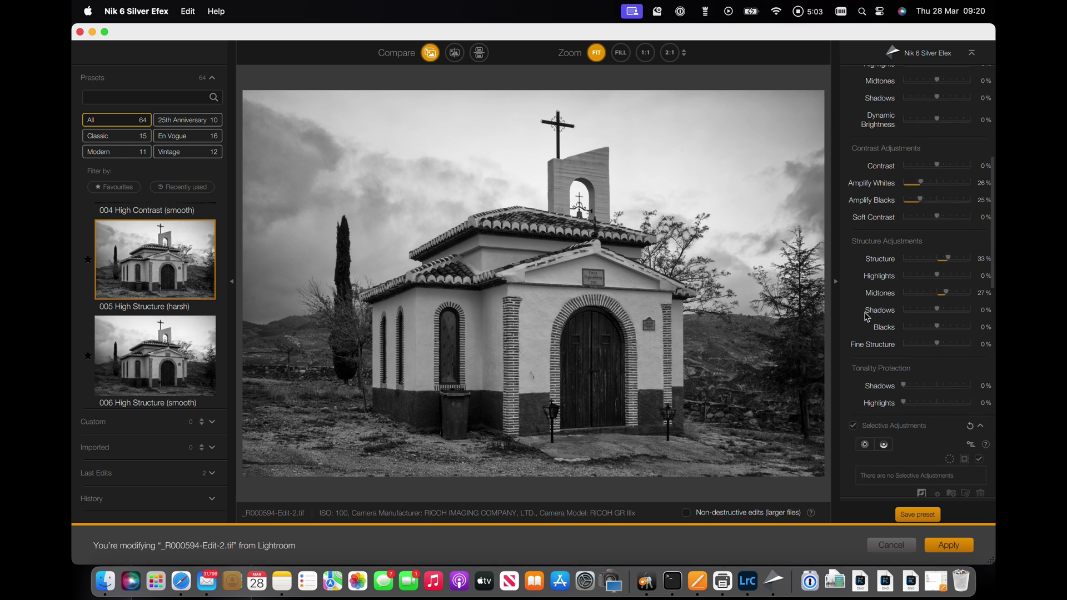
{"action": "scroll", "coordinate": [864, 316], "scroll_direction": "down", "scroll_amount": 3}
{"action": "scroll", "coordinate": [864, 317], "scroll_direction": "down", "scroll_amount": 3}
{"action": "scroll", "coordinate": [864, 317], "scroll_direction": "down", "scroll_amount": 3}
{"action": "scroll", "coordinate": [865, 316], "scroll_direction": "down", "scroll_amount": 1}
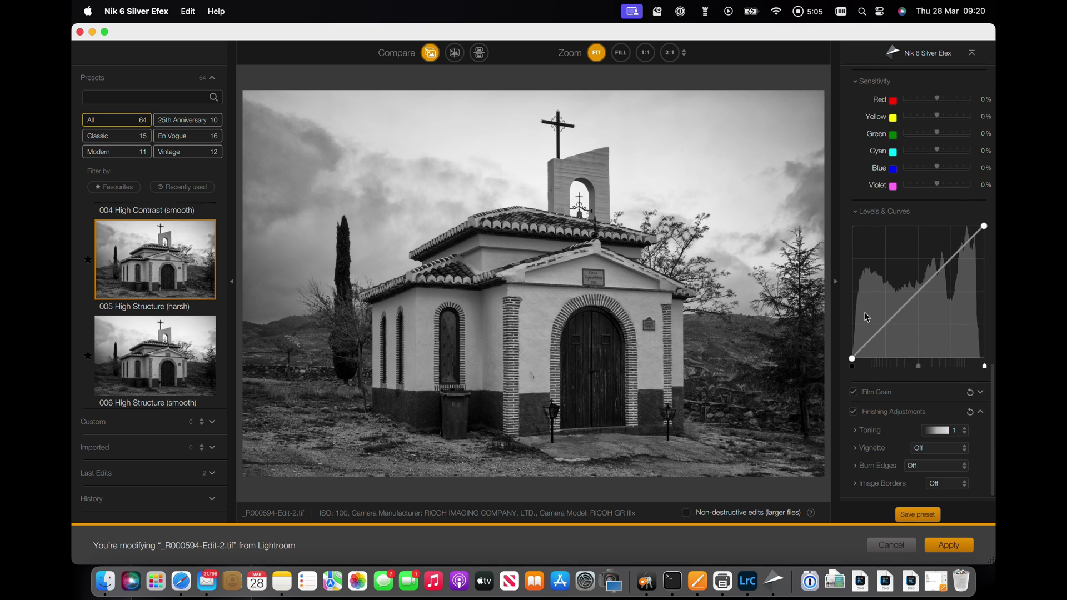
{"action": "scroll", "coordinate": [865, 316], "scroll_direction": "up", "scroll_amount": 3}
{"action": "scroll", "coordinate": [865, 316], "scroll_direction": "up", "scroll_amount": 3}
{"action": "scroll", "coordinate": [865, 316], "scroll_direction": "up", "scroll_amount": 3}
{"action": "scroll", "coordinate": [864, 317], "scroll_direction": "up", "scroll_amount": 2}
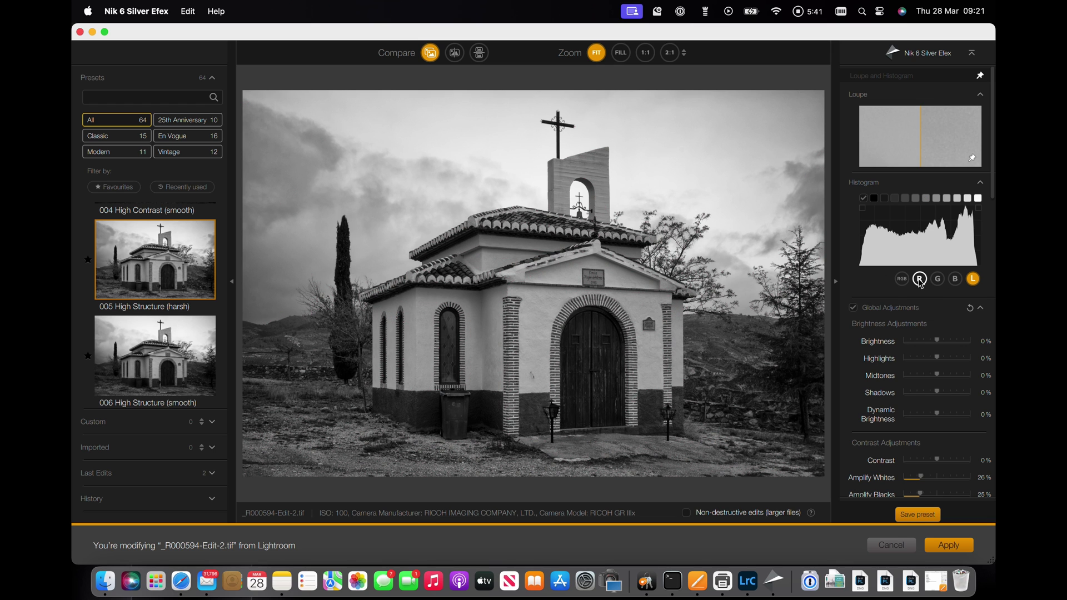
Step: Check the green, blue and combined RGB histograms
{"action": "left_click", "coordinate": [937, 279]}
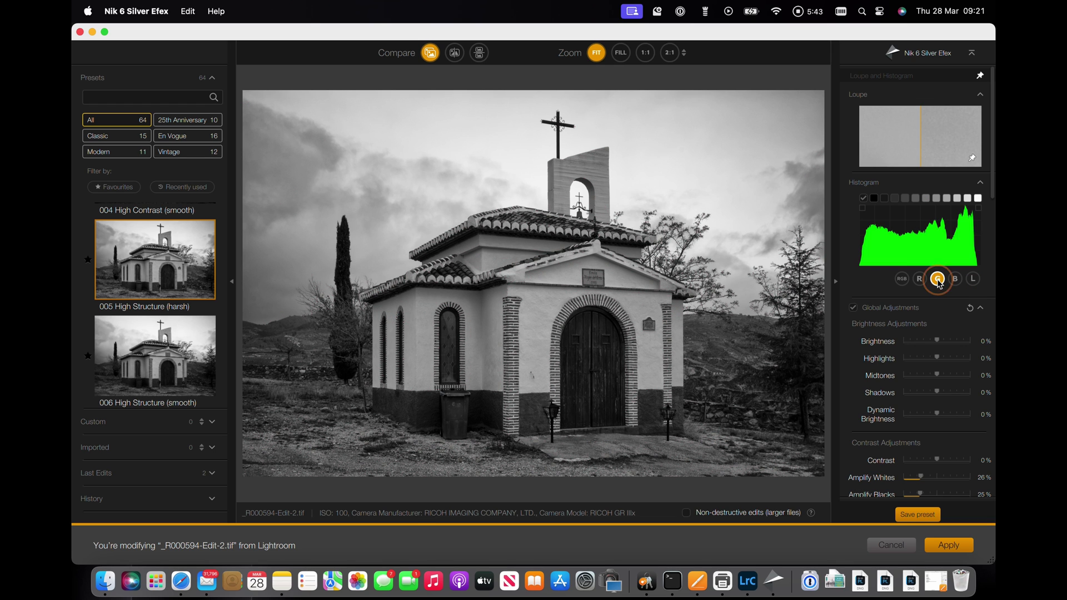
{"action": "left_click", "coordinate": [956, 279]}
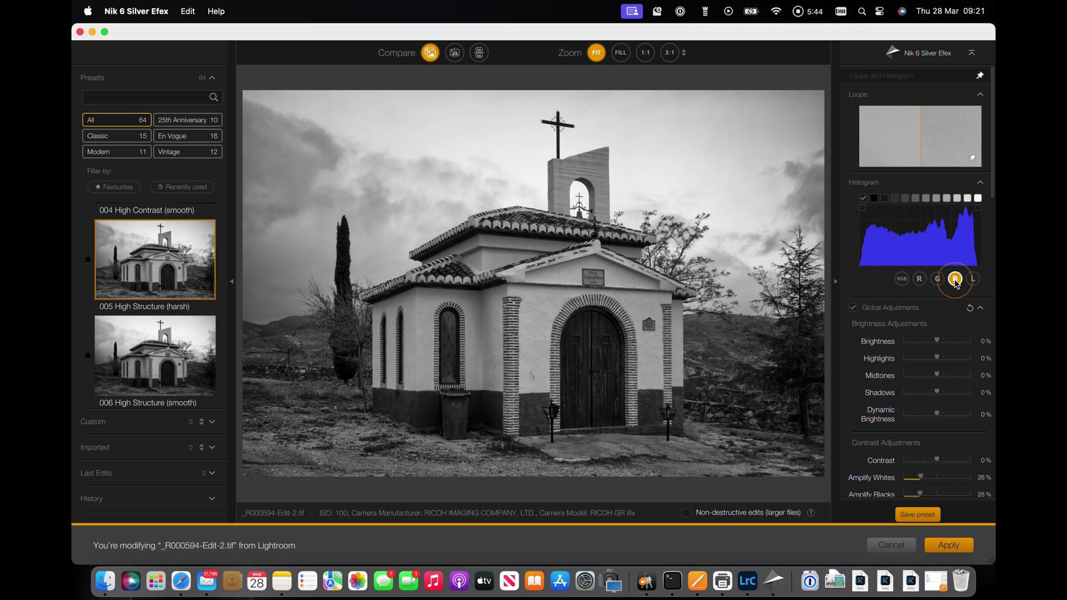
{"action": "left_click", "coordinate": [902, 280]}
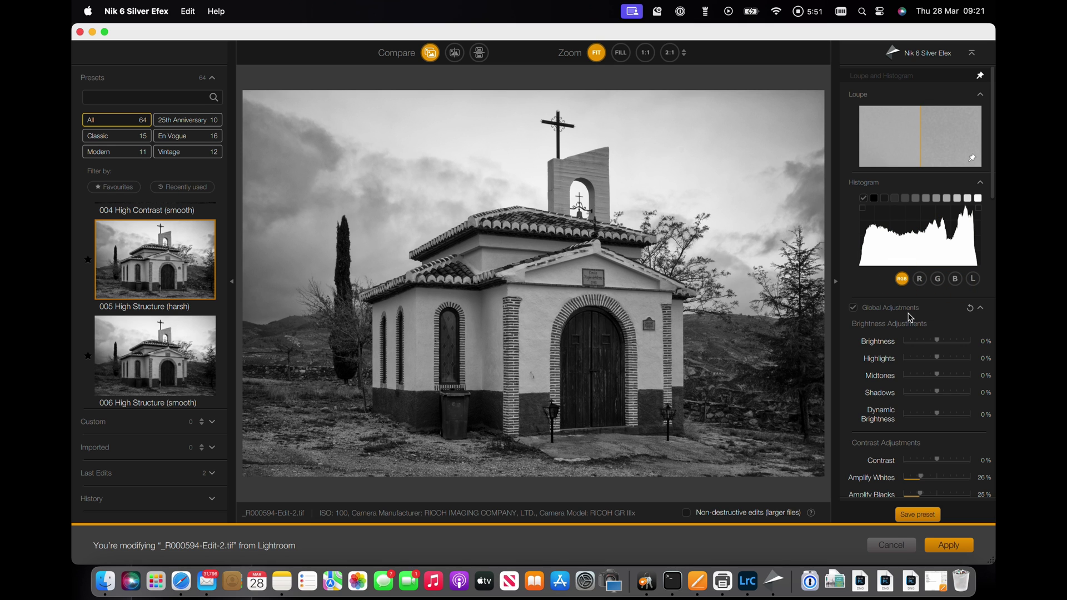
{"action": "scroll", "coordinate": [922, 318], "scroll_direction": "down", "scroll_amount": 3}
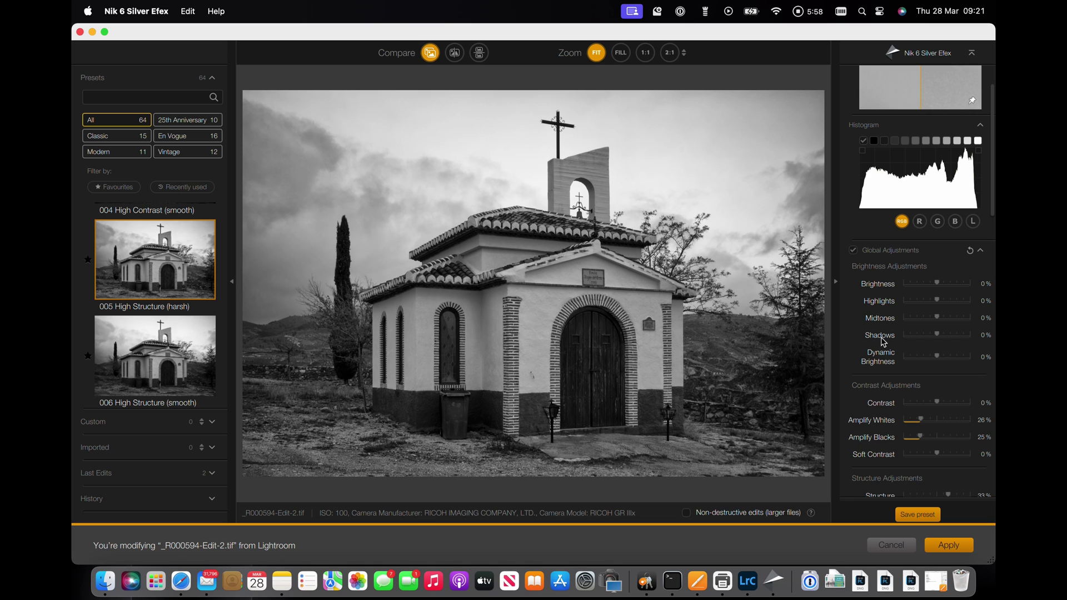
{"action": "scroll", "coordinate": [882, 332], "scroll_direction": "down", "scroll_amount": 3}
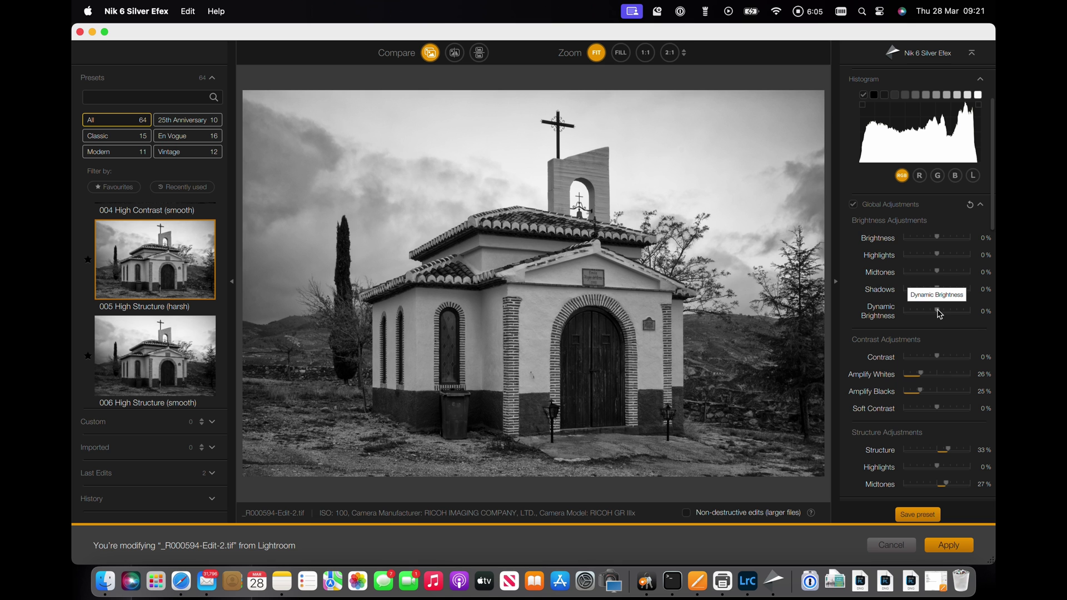
Step: Try raising Dynamic Brightness, return it to 0%, then nudge Amplify Blacks
{"action": "left_click_drag", "start_coordinate": [938, 311], "coordinate": [953, 314]}
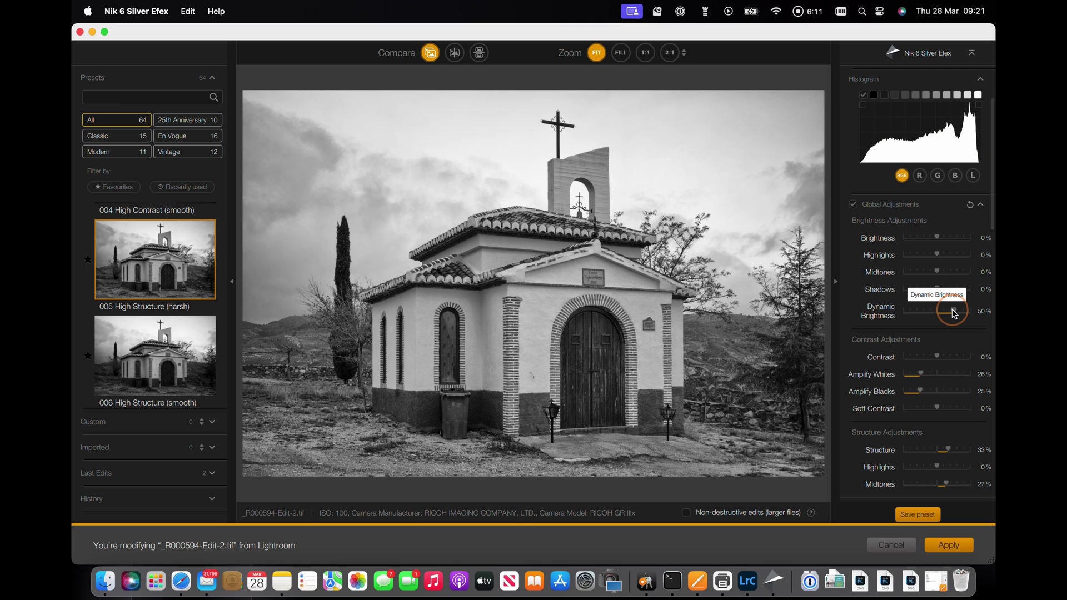
{"action": "left_click_drag", "start_coordinate": [954, 314], "coordinate": [953, 313]}
{"action": "left_click_drag", "start_coordinate": [953, 313], "coordinate": [939, 317]}
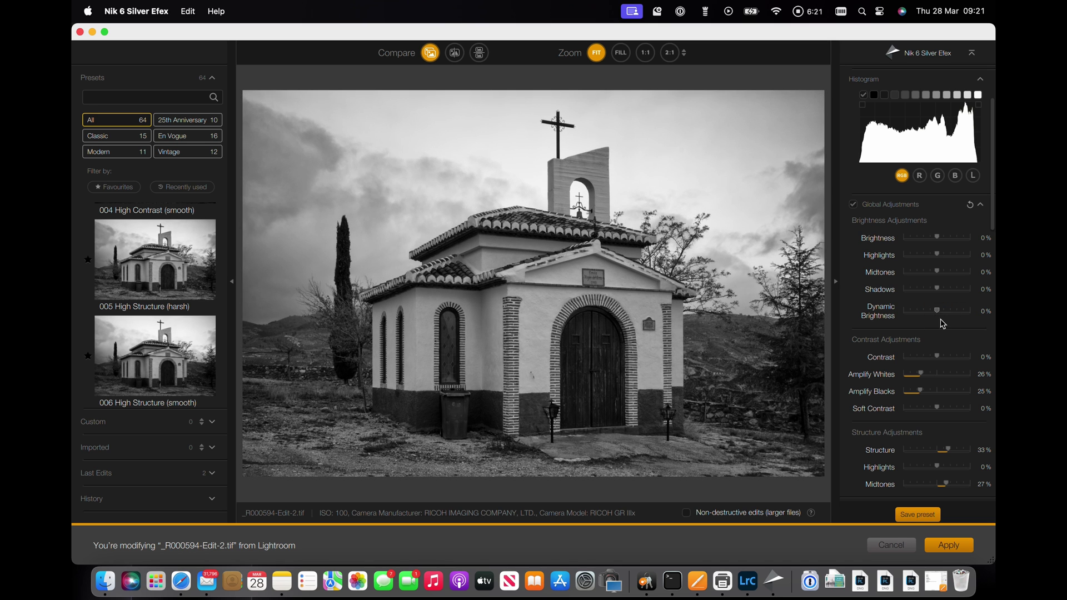
{"action": "scroll", "coordinate": [947, 323], "scroll_direction": "down", "scroll_amount": 3}
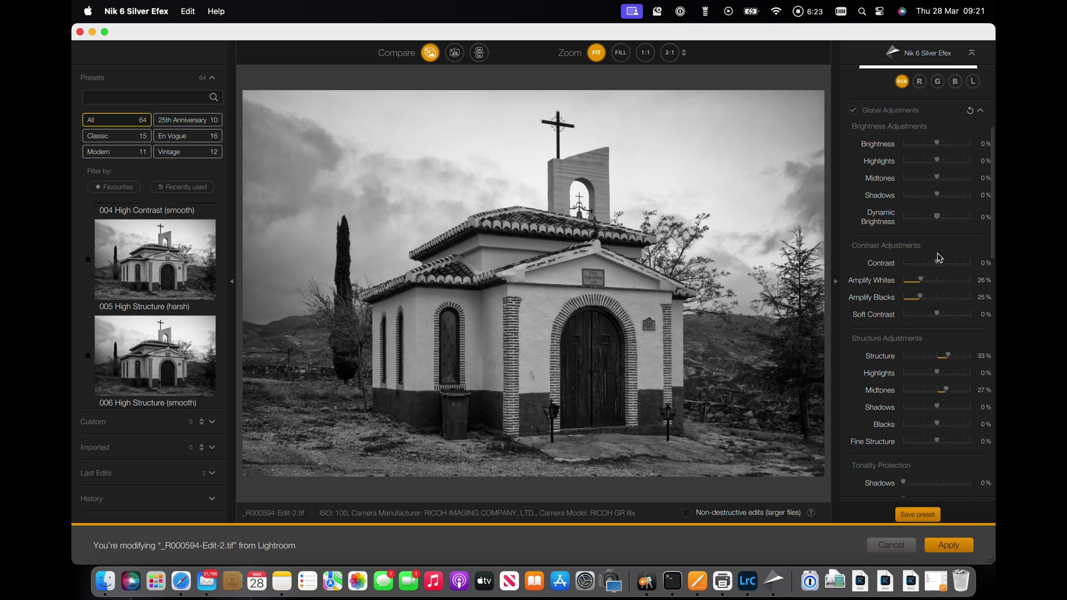
{"action": "scroll", "coordinate": [952, 247], "scroll_direction": "down", "scroll_amount": 1}
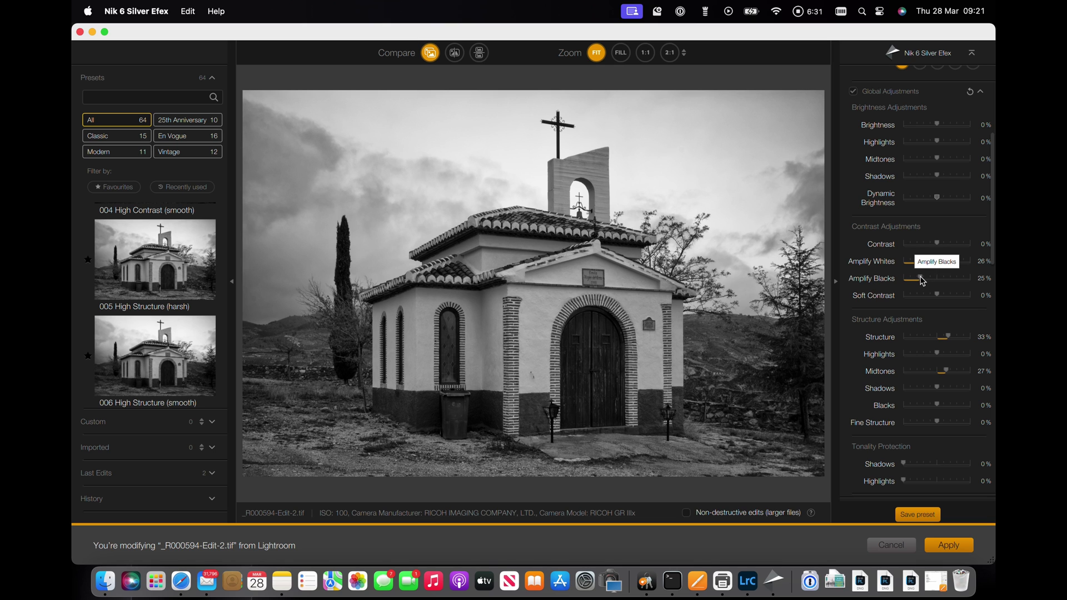
{"action": "mouse_move", "coordinate": [921, 280]}
{"action": "left_mouse_down"}
{"action": "mouse_move", "coordinate": [937, 281]}
{"action": "mouse_move", "coordinate": [922, 283]}
{"action": "left_mouse_up"}
{"action": "scroll", "coordinate": [885, 295], "scroll_direction": "down", "scroll_amount": 3}
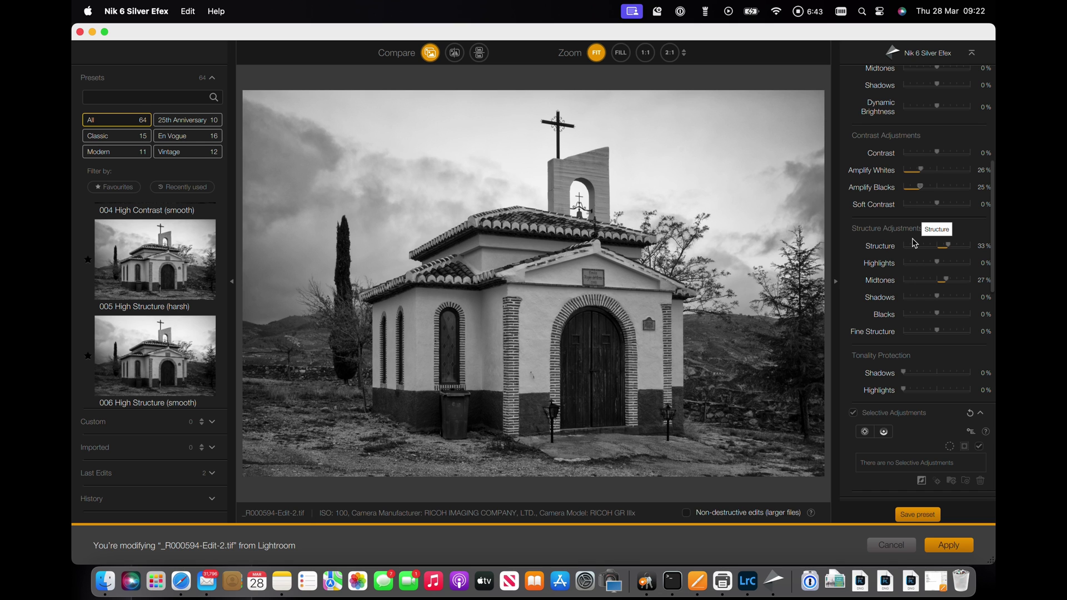
{"action": "scroll", "coordinate": [912, 243], "scroll_direction": "down", "scroll_amount": 1}
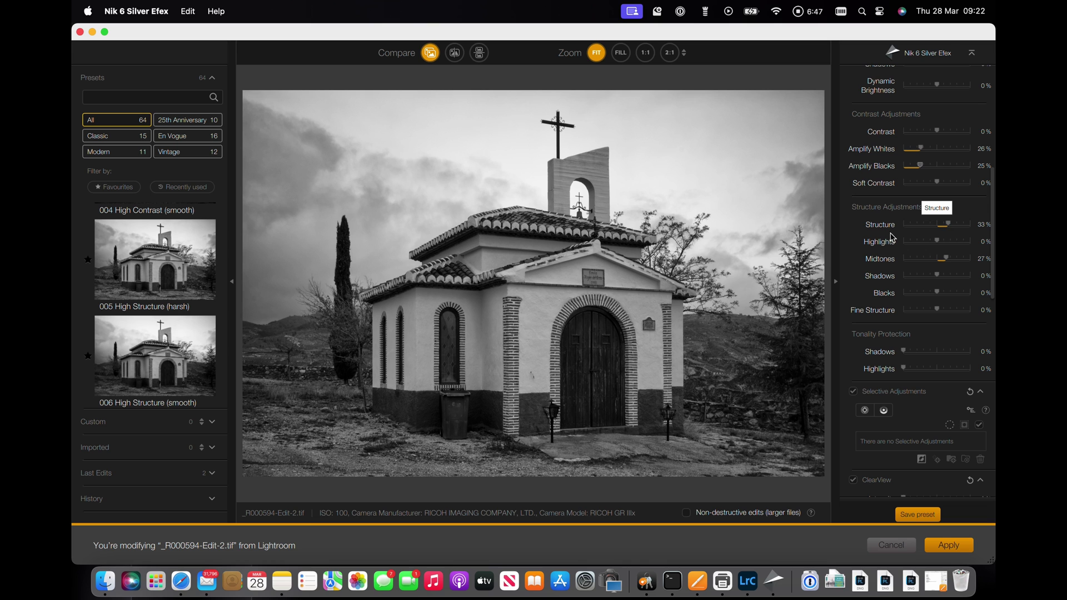
{"action": "left_click", "coordinate": [164, 344]}
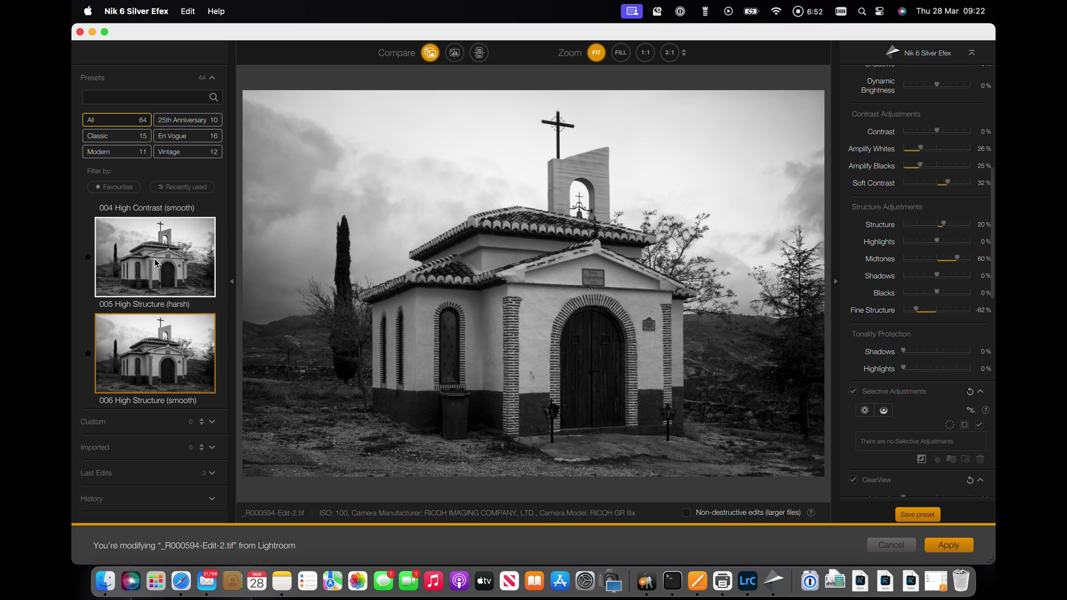
{"action": "left_click", "coordinate": [155, 263]}
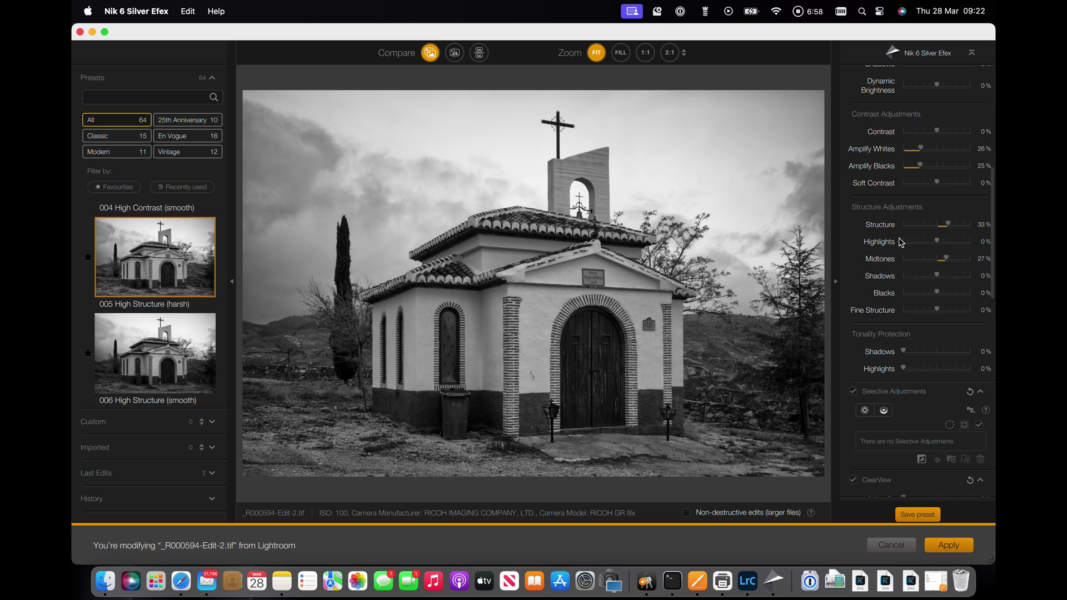
{"action": "scroll", "coordinate": [914, 261], "scroll_direction": "down", "scroll_amount": 1}
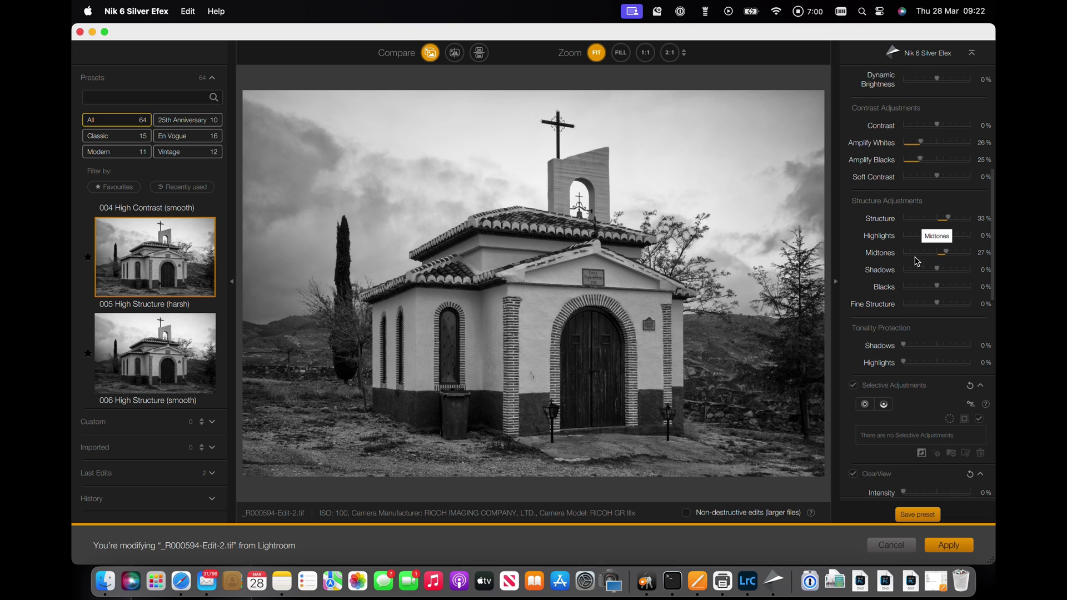
{"action": "scroll", "coordinate": [915, 261], "scroll_direction": "down", "scroll_amount": 1}
{"action": "scroll", "coordinate": [923, 256], "scroll_direction": "down", "scroll_amount": 3}
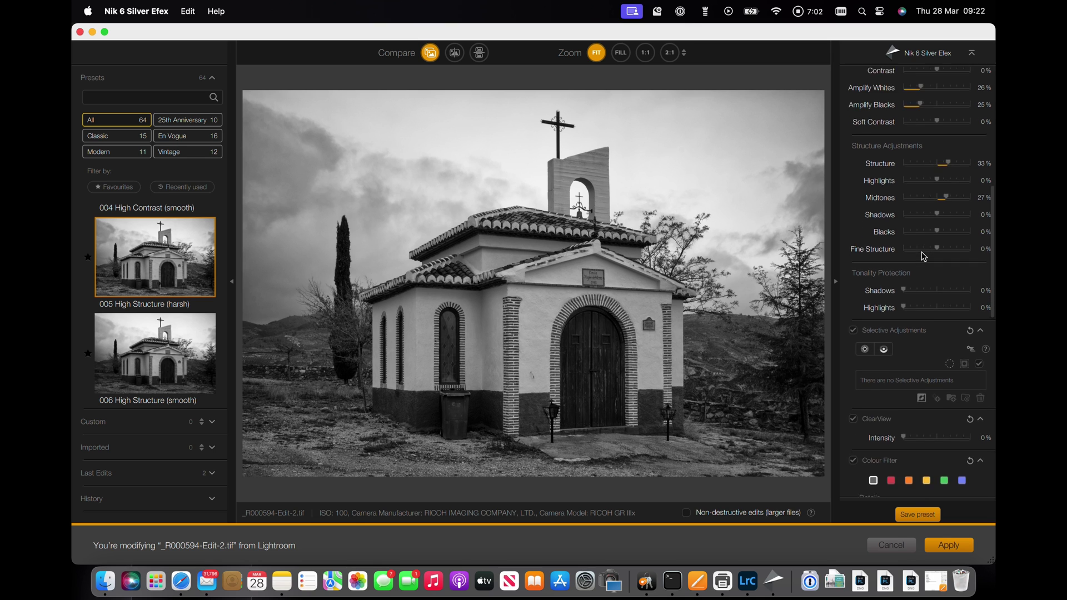
{"action": "scroll", "coordinate": [922, 256], "scroll_direction": "down", "scroll_amount": 3}
{"action": "scroll", "coordinate": [922, 256], "scroll_direction": "down", "scroll_amount": 1}
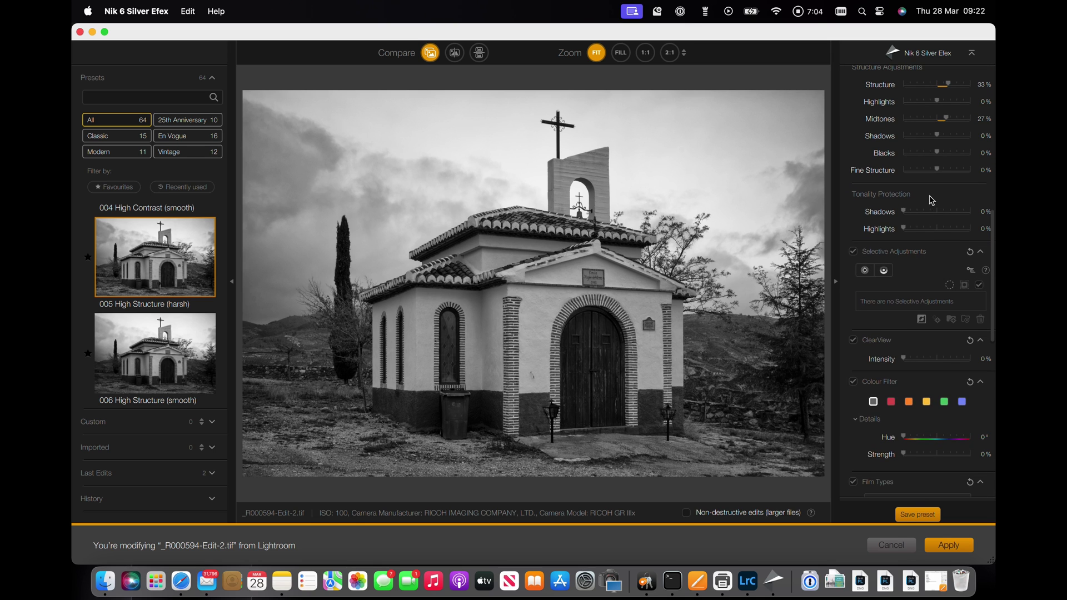
{"action": "scroll", "coordinate": [930, 201], "scroll_direction": "down", "scroll_amount": 1}
{"action": "scroll", "coordinate": [931, 201], "scroll_direction": "up", "scroll_amount": 1}
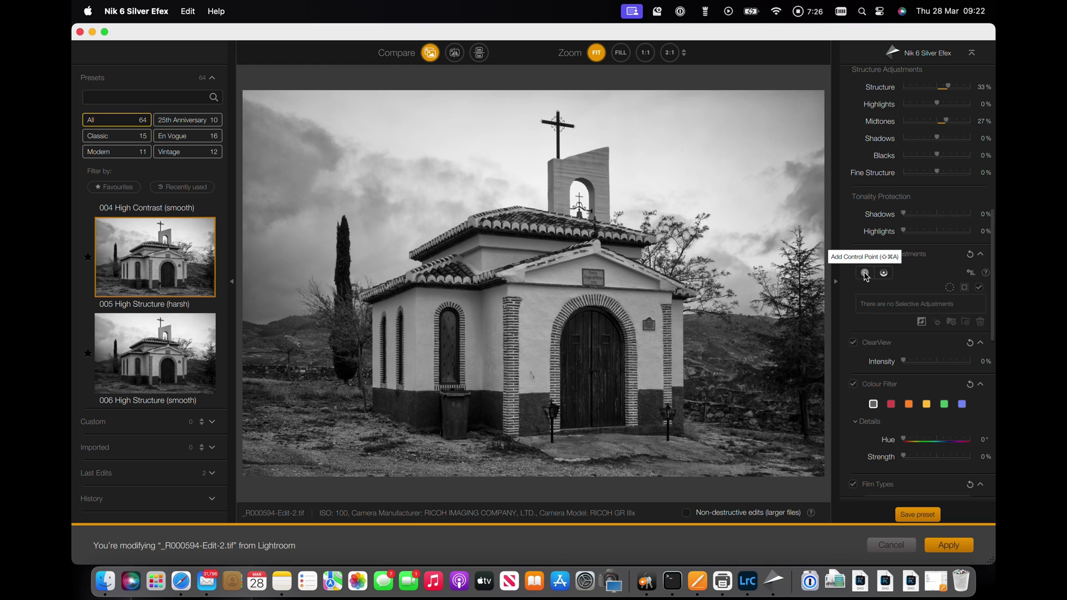
Step: Add a shrunken control point on the wall by the doorway, with Brightness 16% and Amplify Whites 15%
{"action": "left_click", "coordinate": [865, 274]}
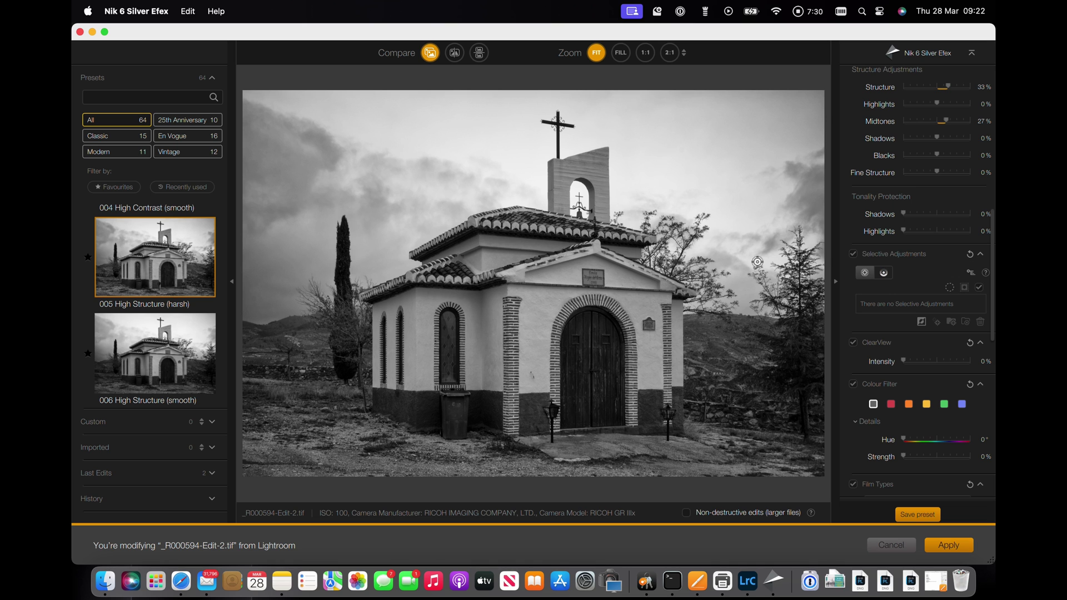
{"action": "left_click", "coordinate": [649, 325]}
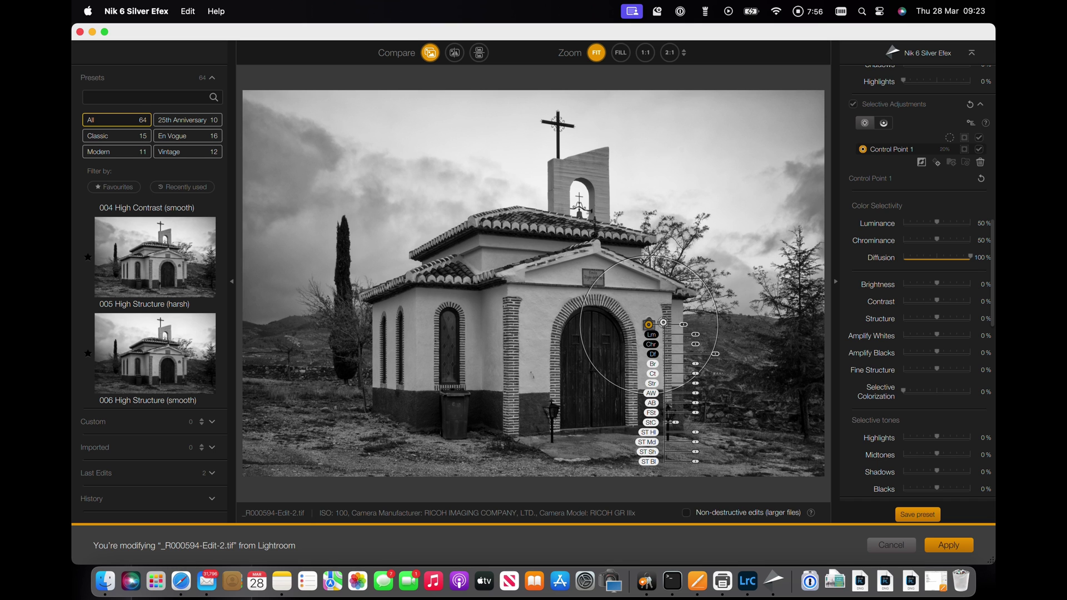
{"action": "left_click_drag", "start_coordinate": [683, 324], "coordinate": [696, 338]}
{"action": "left_click_drag", "start_coordinate": [685, 324], "coordinate": [676, 325]}
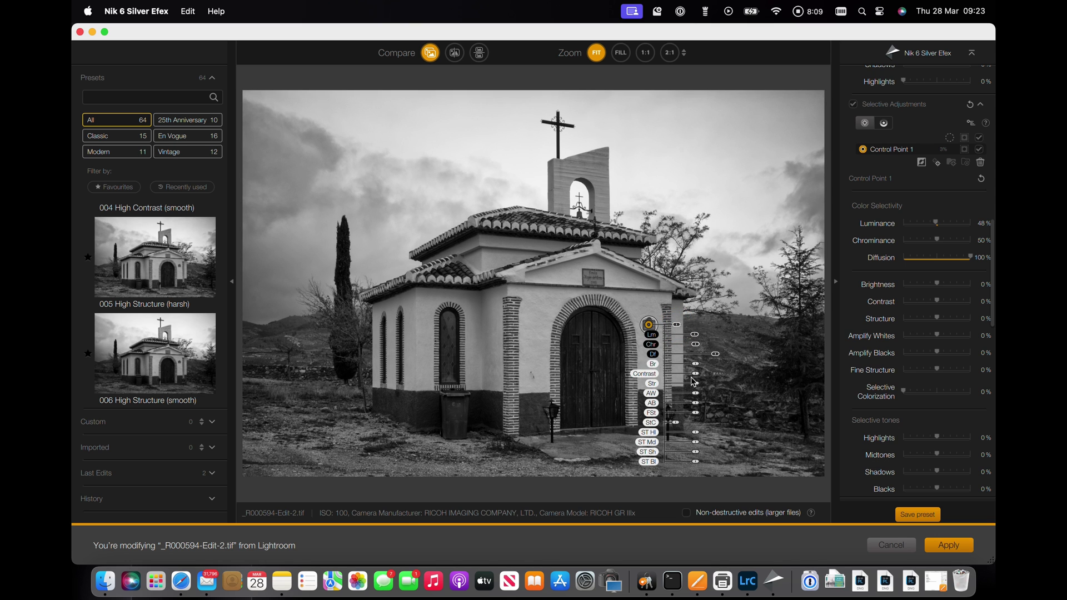
{"action": "left_click_drag", "start_coordinate": [697, 365], "coordinate": [698, 365]}
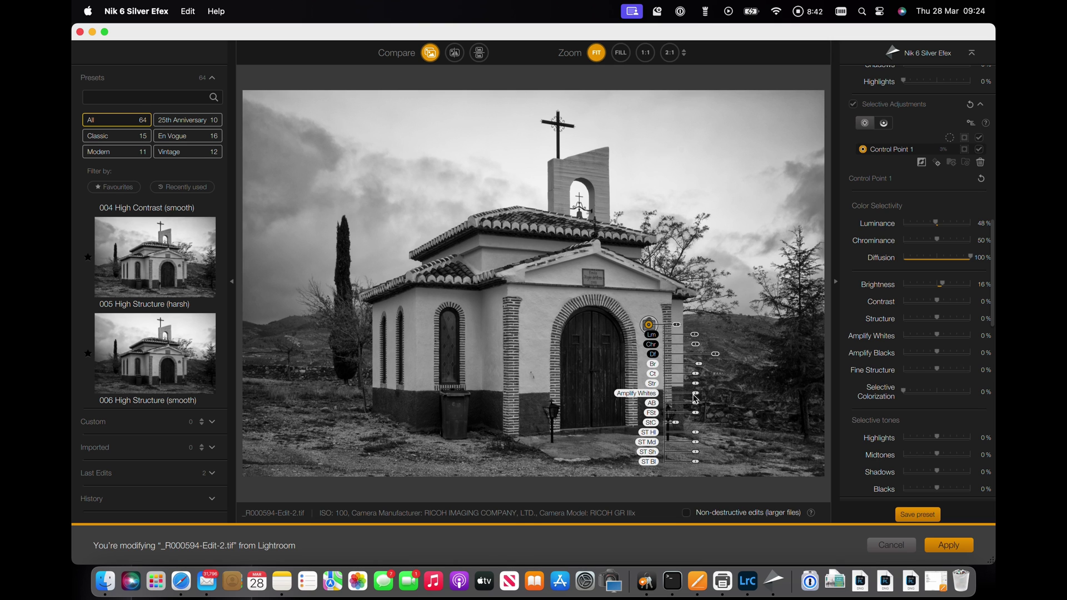
{"action": "left_click_drag", "start_coordinate": [697, 394], "coordinate": [693, 394]}
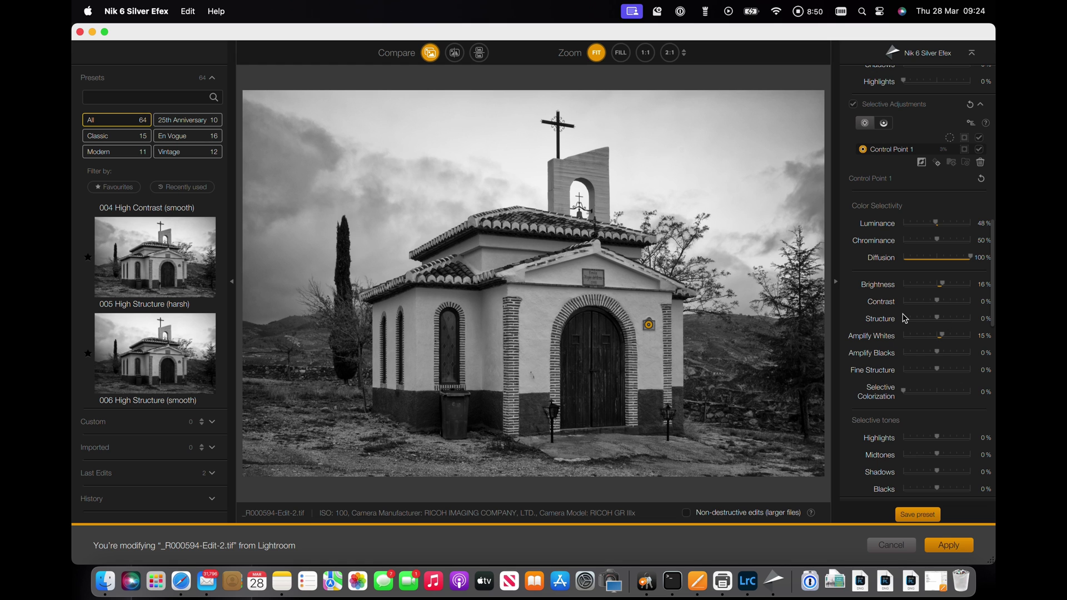
{"action": "scroll", "coordinate": [851, 352], "scroll_direction": "down", "scroll_amount": 1}
{"action": "scroll", "coordinate": [850, 353], "scroll_direction": "down", "scroll_amount": 3}
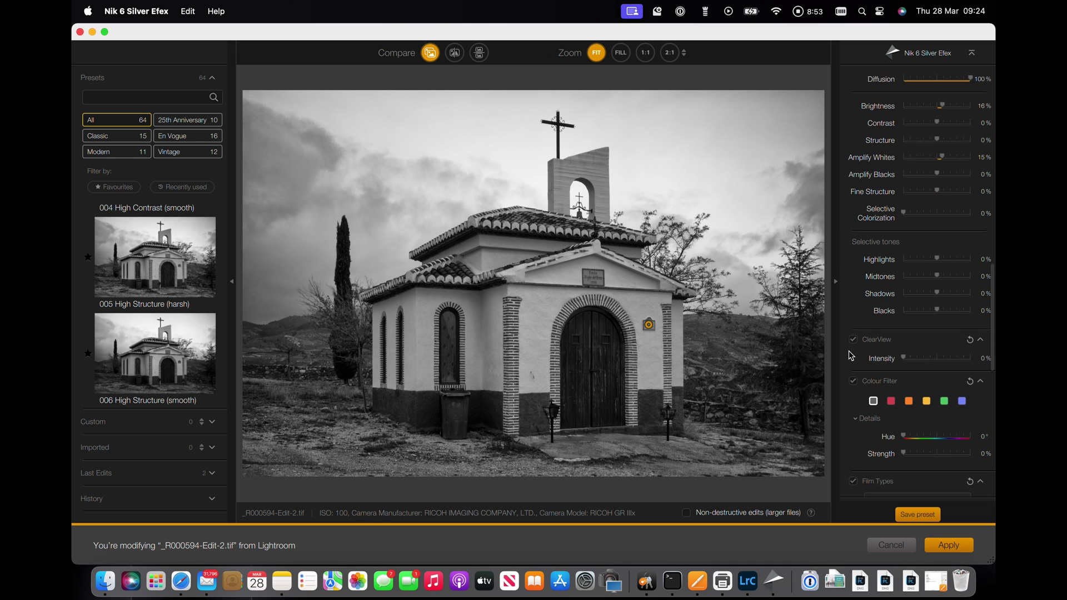
{"action": "scroll", "coordinate": [851, 353], "scroll_direction": "down", "scroll_amount": 1}
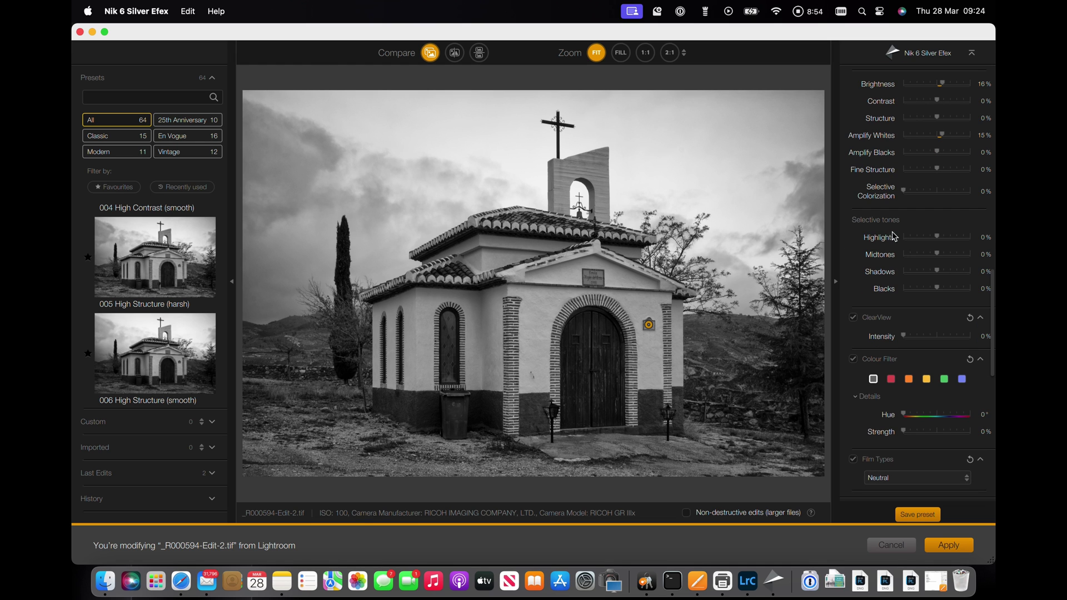
{"action": "scroll", "coordinate": [872, 267], "scroll_direction": "down", "scroll_amount": 1}
{"action": "scroll", "coordinate": [874, 267], "scroll_direction": "down", "scroll_amount": 2}
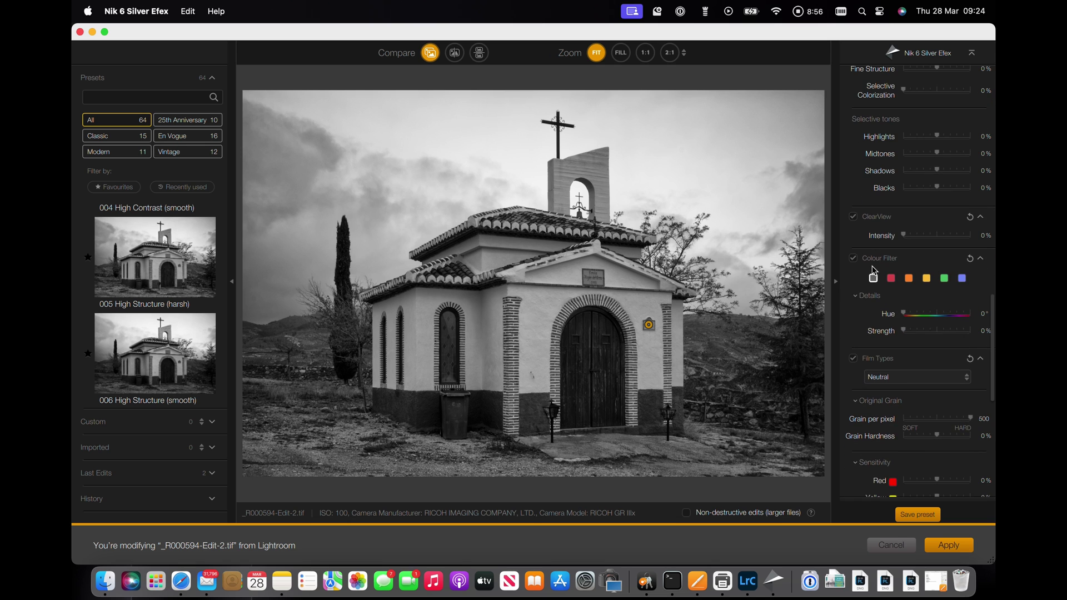
Step: Preview a strong ClearView intensity, then settle it at 13%
{"action": "left_click", "coordinate": [903, 238]}
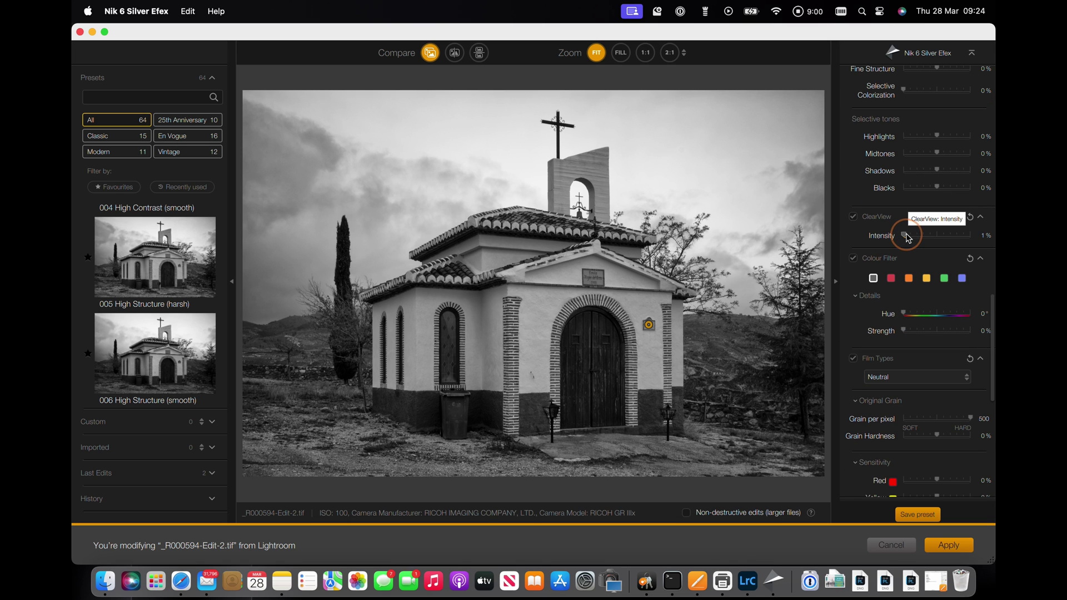
{"action": "left_click_drag", "start_coordinate": [903, 238], "coordinate": [911, 238]}
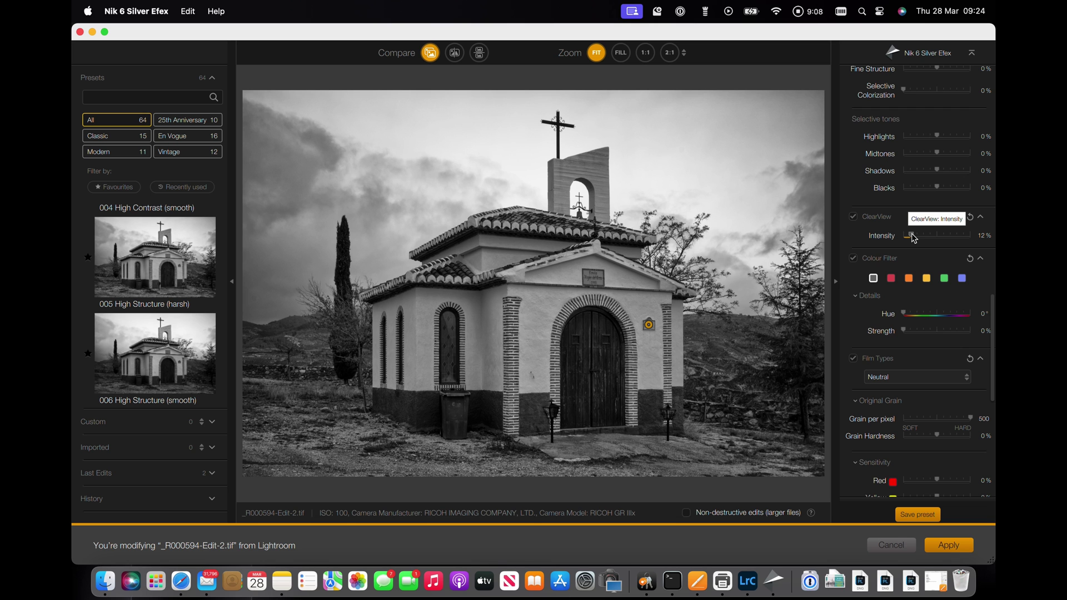
{"action": "left_click_drag", "start_coordinate": [912, 238], "coordinate": [961, 237]}
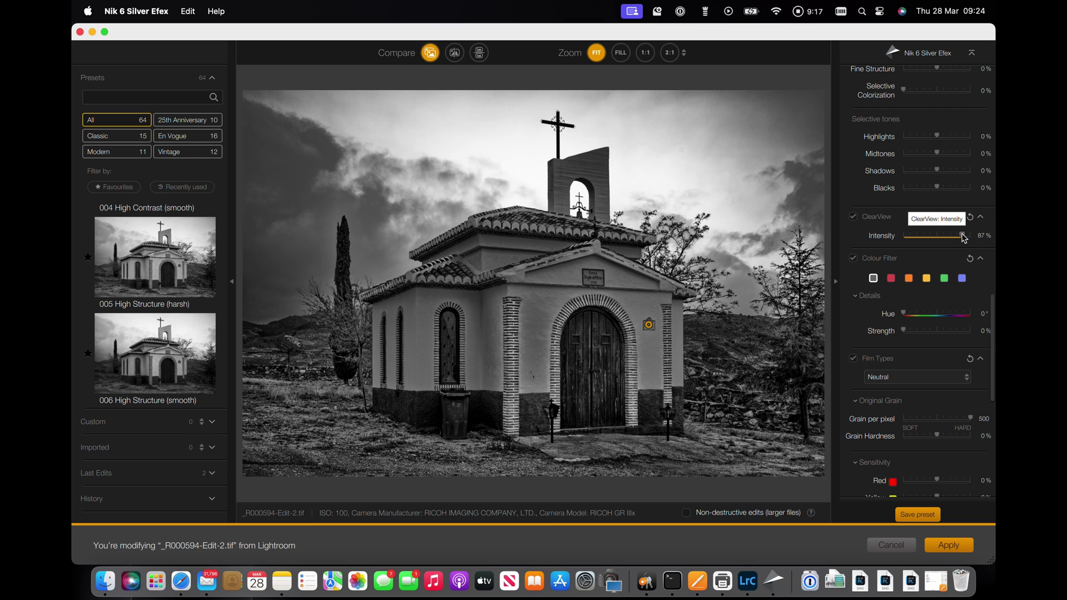
{"action": "left_click_drag", "start_coordinate": [963, 238], "coordinate": [915, 239]}
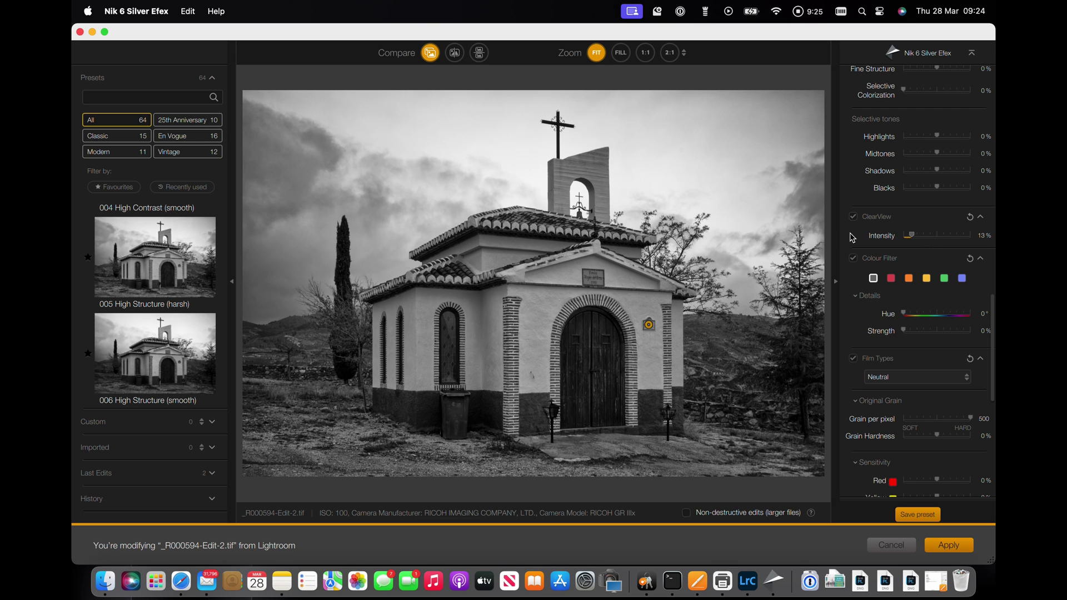
{"action": "scroll", "coordinate": [850, 237], "scroll_direction": "down", "scroll_amount": 2}
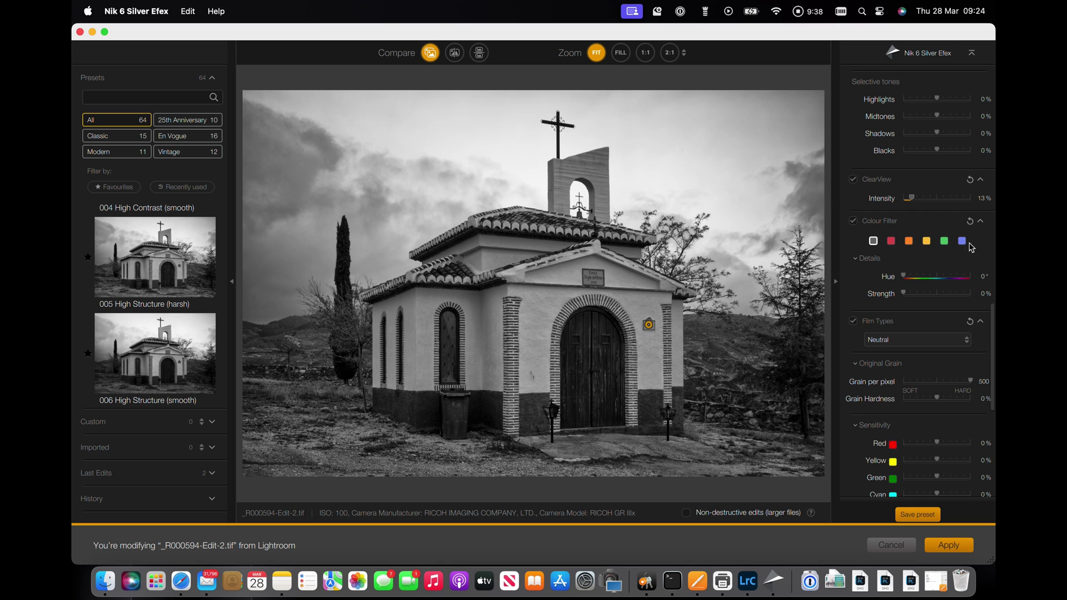
{"action": "scroll", "coordinate": [925, 257], "scroll_direction": "down", "scroll_amount": 2}
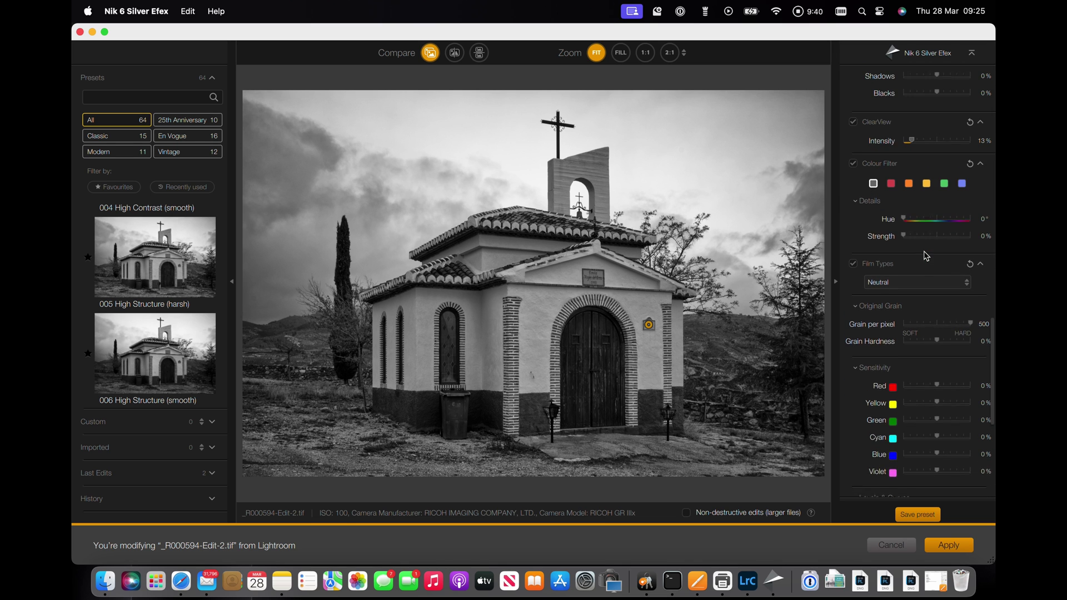
{"action": "left_click", "coordinate": [891, 209]}
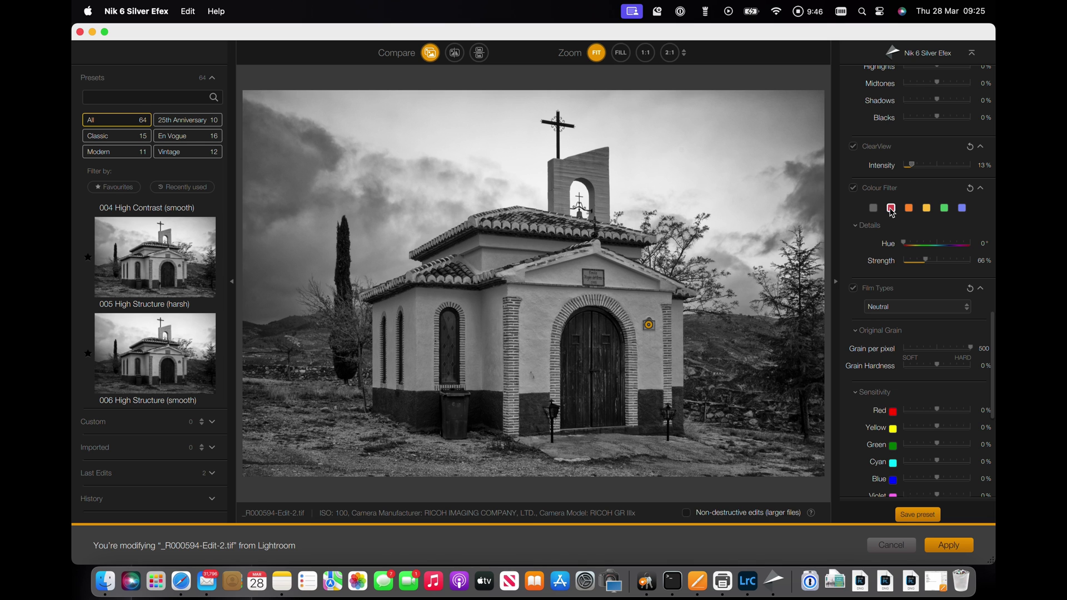
{"action": "left_click", "coordinate": [904, 244]}
{"action": "left_click_drag", "start_coordinate": [904, 244], "coordinate": [897, 252]}
{"action": "left_click", "coordinate": [872, 209]}
{"action": "scroll", "coordinate": [876, 251], "scroll_direction": "down", "scroll_amount": 3}
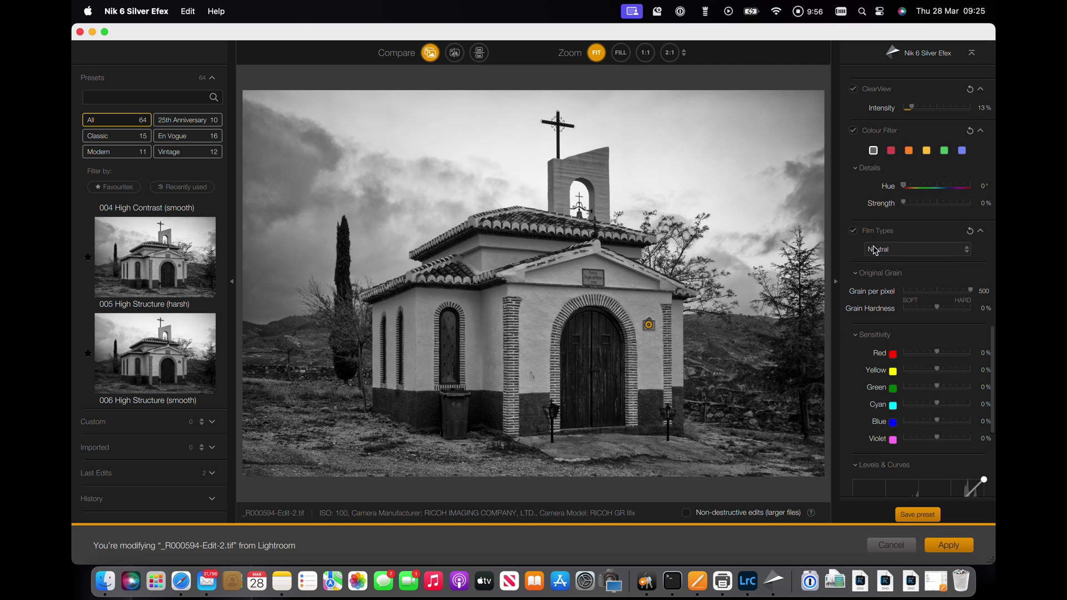
Step: Browse the Film Types list and keep the Neutral film type
{"action": "left_click", "coordinate": [967, 250]}
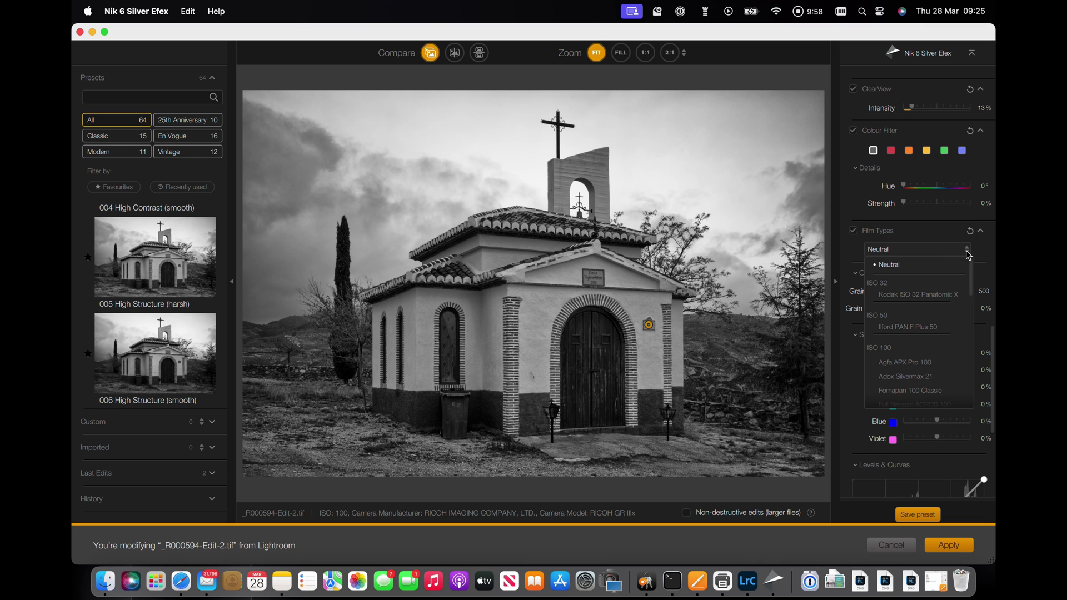
{"action": "scroll", "coordinate": [935, 311], "scroll_direction": "down", "scroll_amount": 2}
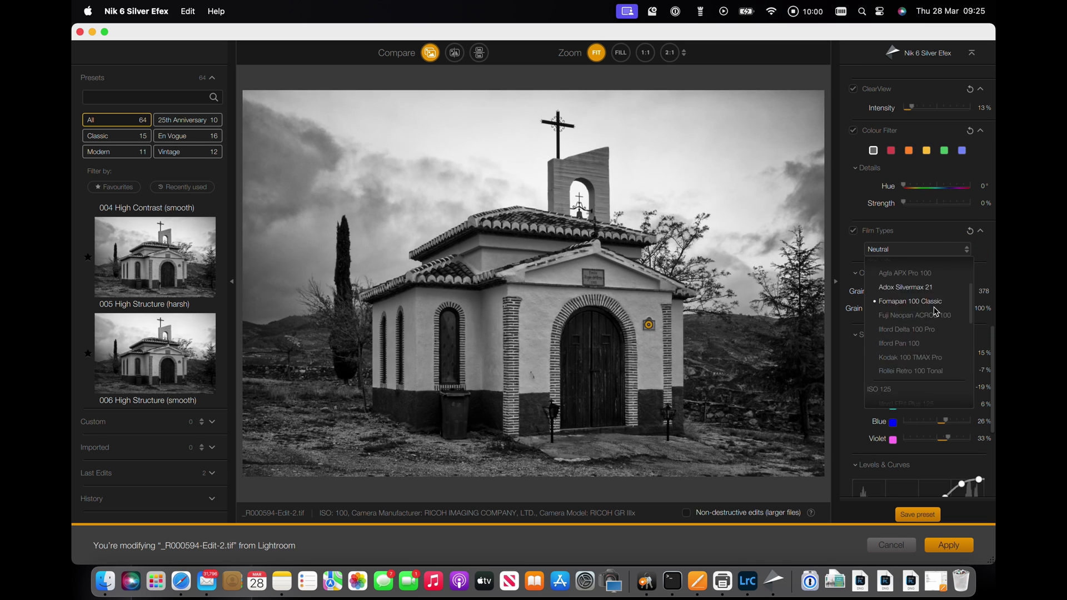
{"action": "scroll", "coordinate": [936, 311], "scroll_direction": "down", "scroll_amount": 2}
{"action": "scroll", "coordinate": [936, 311], "scroll_direction": "down", "scroll_amount": 1}
{"action": "scroll", "coordinate": [935, 312], "scroll_direction": "down", "scroll_amount": 2}
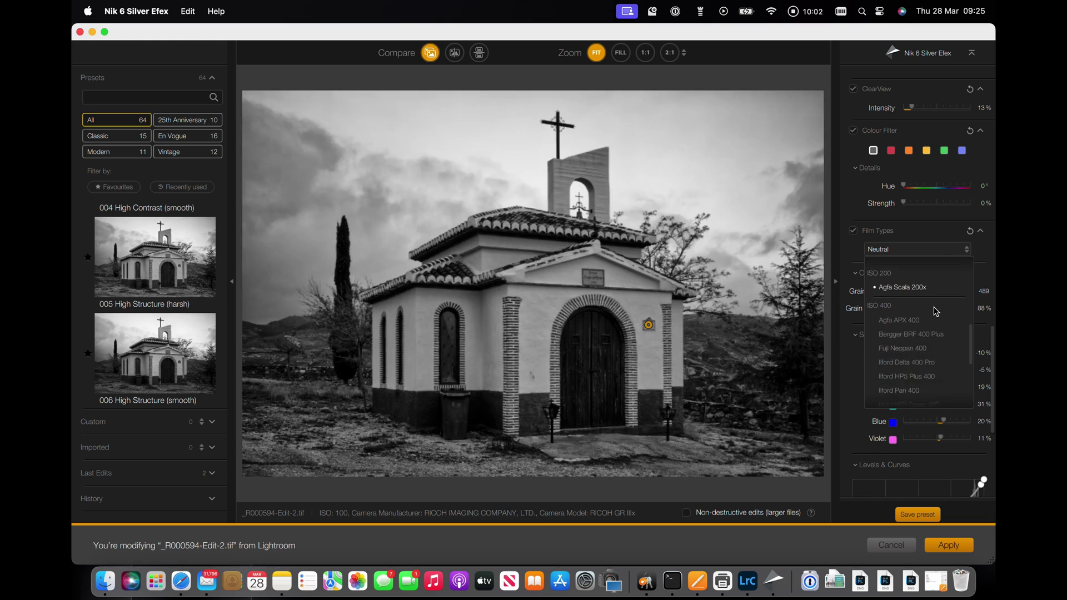
{"action": "scroll", "coordinate": [935, 311], "scroll_direction": "down", "scroll_amount": 2}
{"action": "scroll", "coordinate": [935, 311], "scroll_direction": "down", "scroll_amount": 1}
{"action": "scroll", "coordinate": [935, 310], "scroll_direction": "down", "scroll_amount": 1}
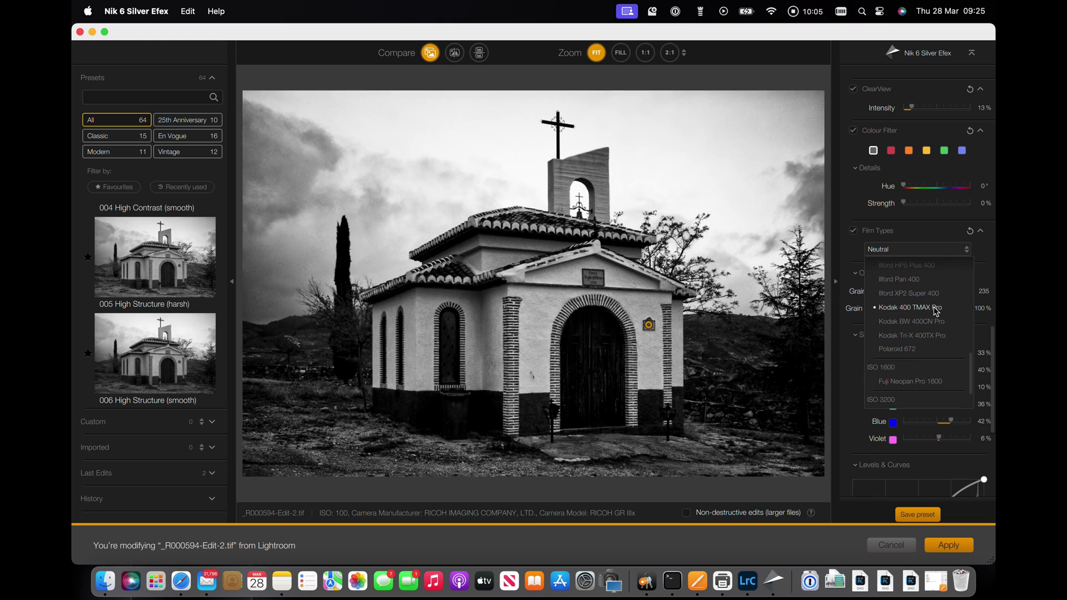
{"action": "scroll", "coordinate": [928, 311], "scroll_direction": "down", "scroll_amount": 1}
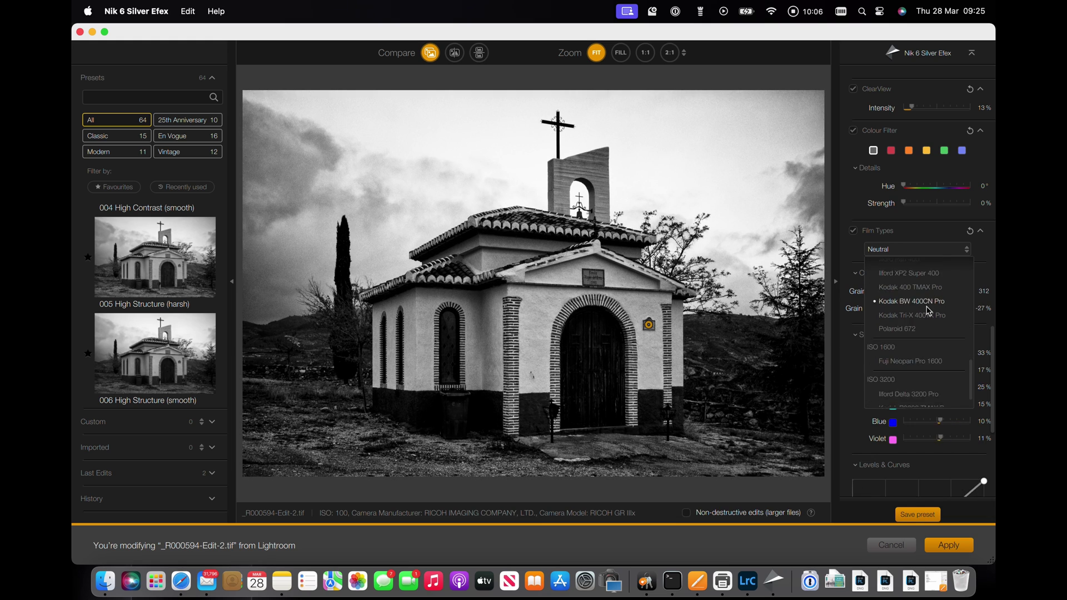
{"action": "scroll", "coordinate": [928, 311], "scroll_direction": "down", "scroll_amount": 2}
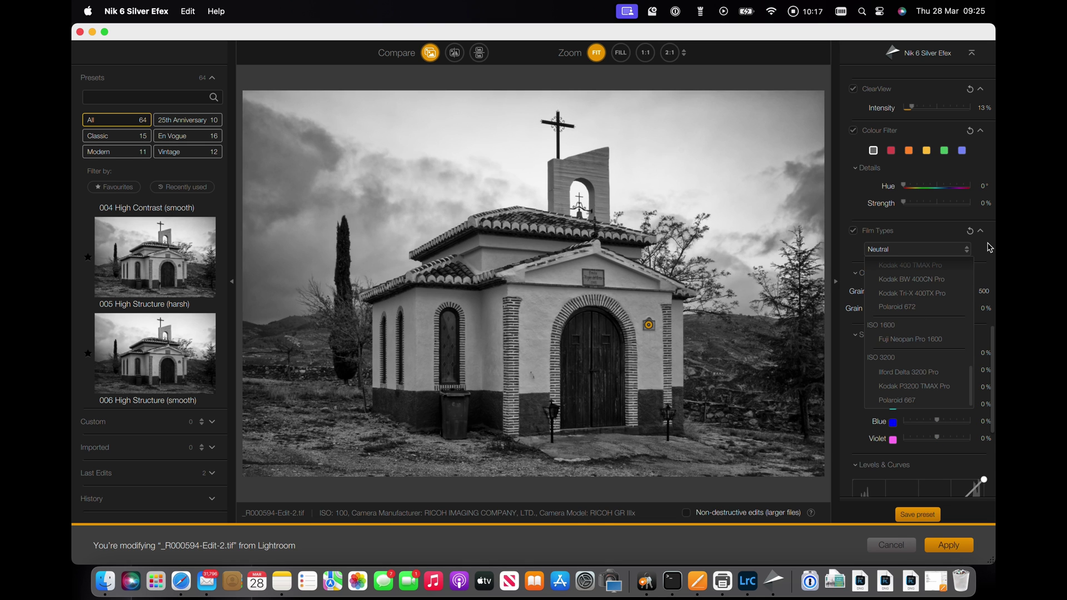
{"action": "left_click", "coordinate": [975, 245]}
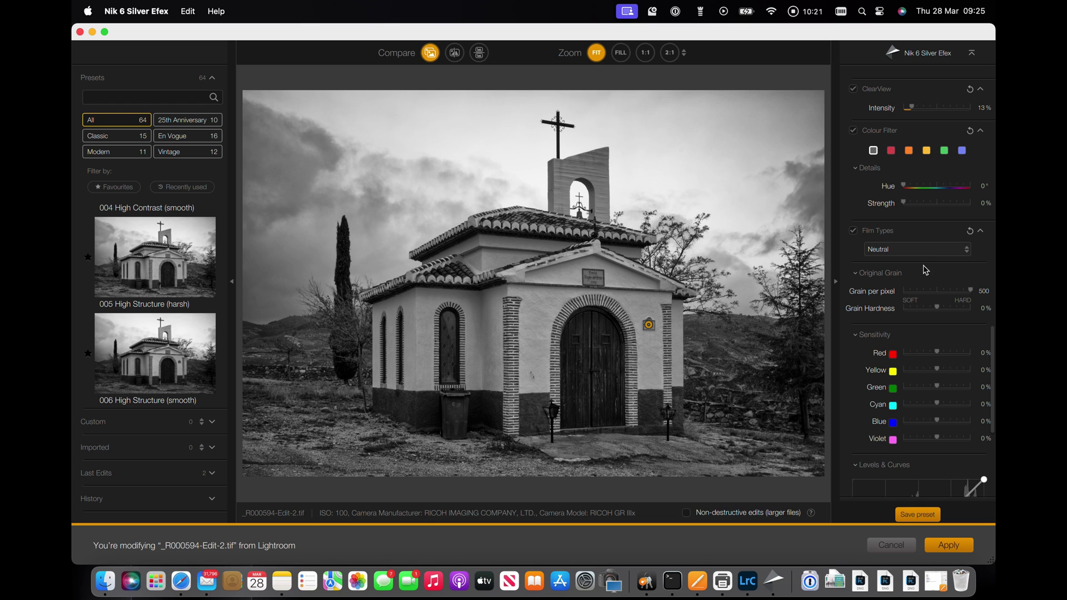
{"action": "scroll", "coordinate": [923, 250], "scroll_direction": "down", "scroll_amount": 3}
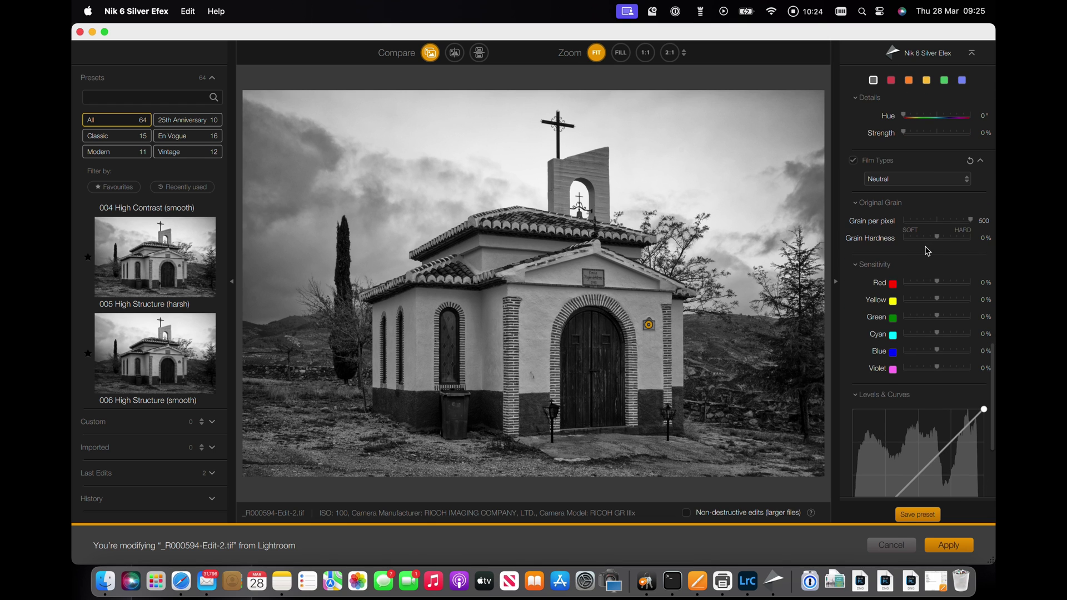
{"action": "scroll", "coordinate": [917, 248], "scroll_direction": "down", "scroll_amount": 5}
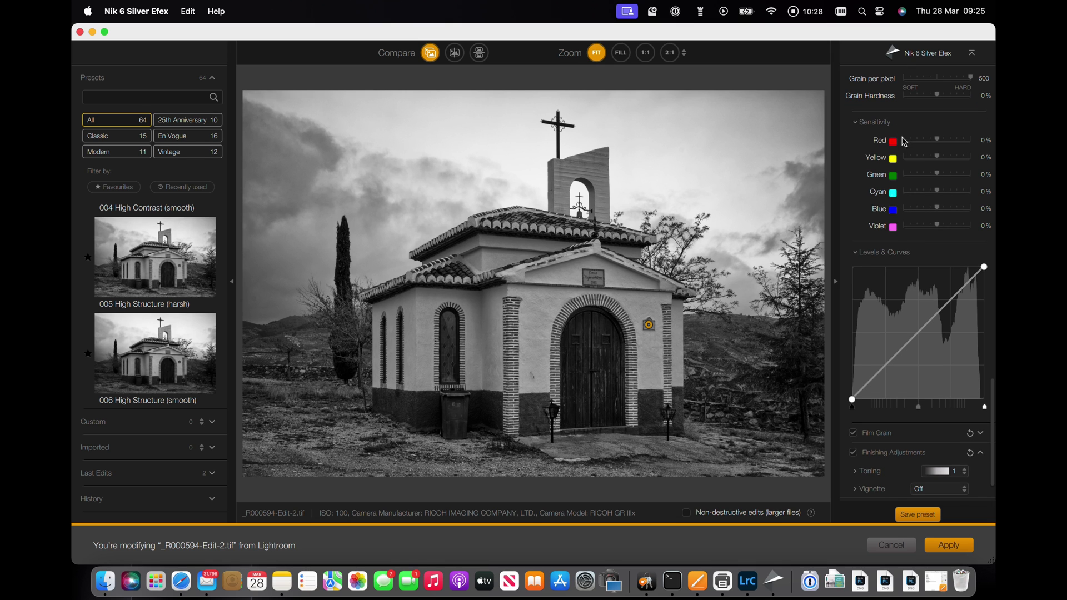
{"action": "scroll", "coordinate": [912, 166], "scroll_direction": "down", "scroll_amount": 2}
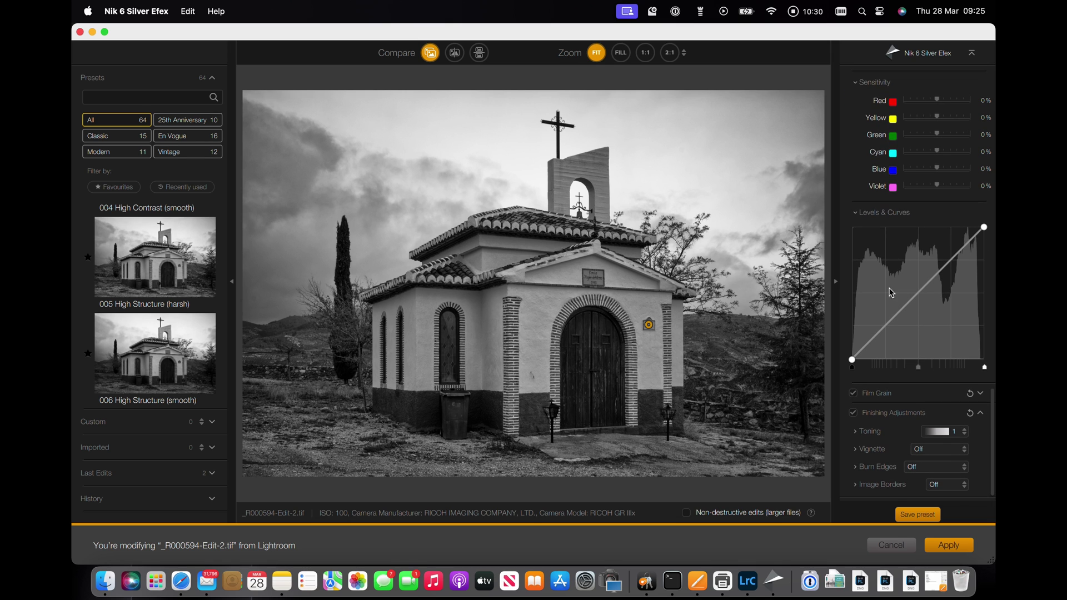
Step: Add a shadow point on the Levels & Curves tone curve and pull it slightly down
{"action": "left_click", "coordinate": [883, 331]}
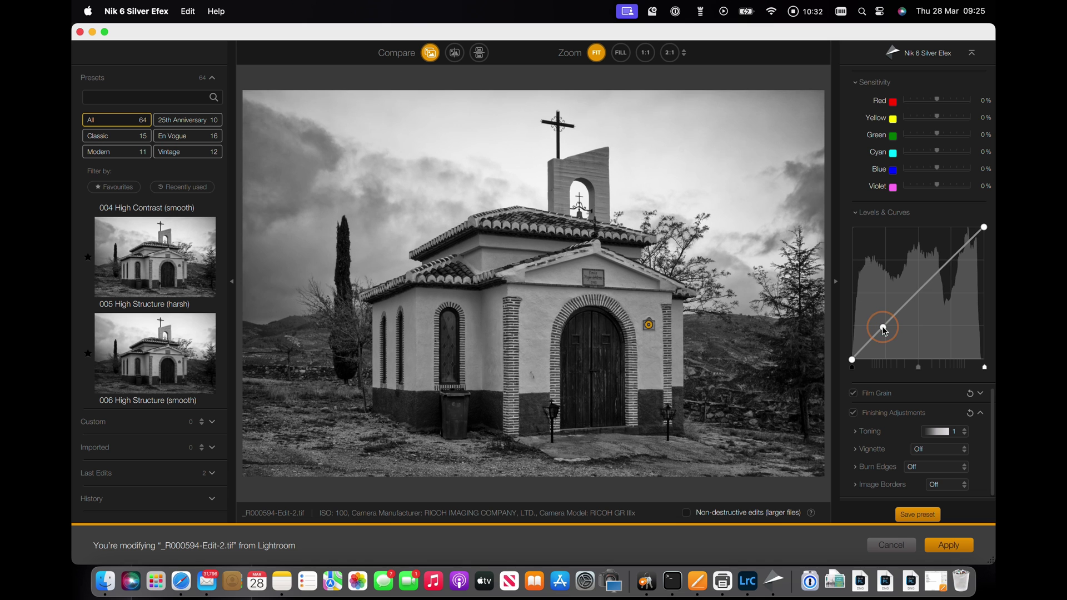
{"action": "left_click_drag", "start_coordinate": [882, 330], "coordinate": [885, 327]}
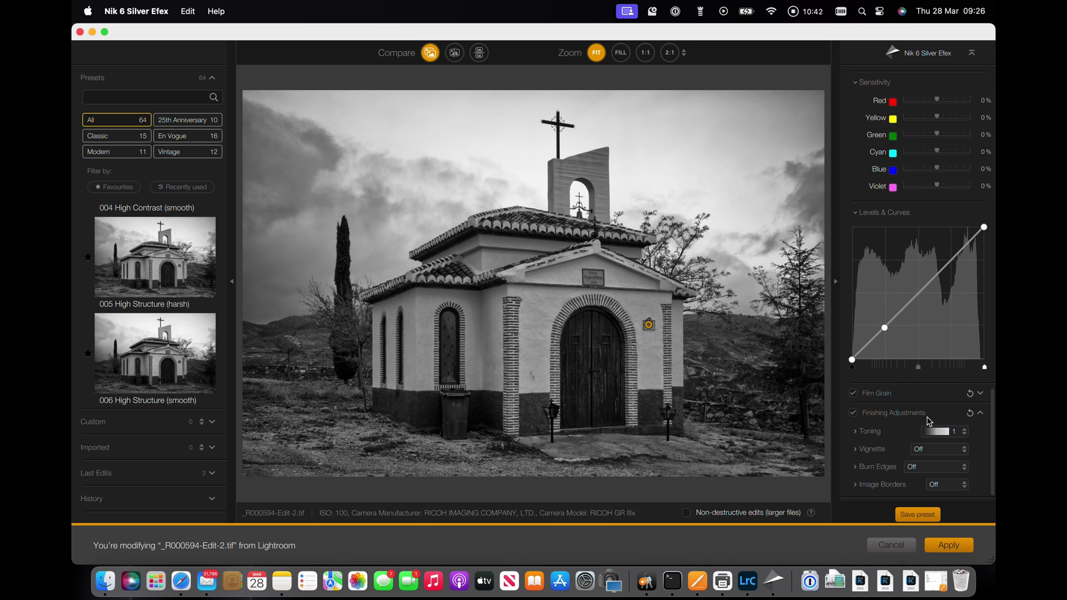
{"action": "left_click", "coordinate": [966, 439]}
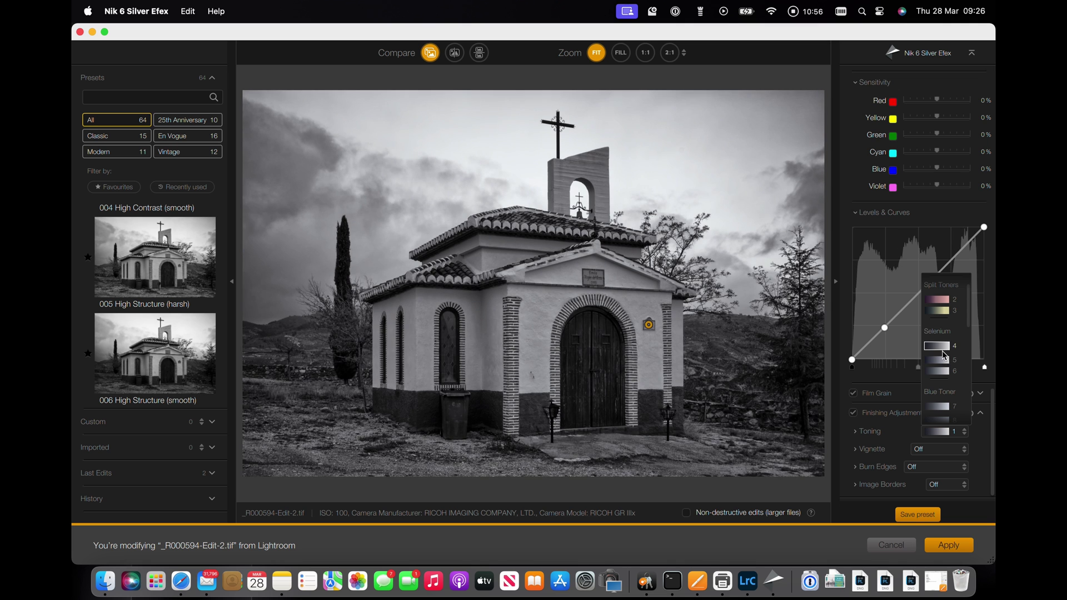
{"action": "scroll", "coordinate": [943, 352], "scroll_direction": "down", "scroll_amount": 2}
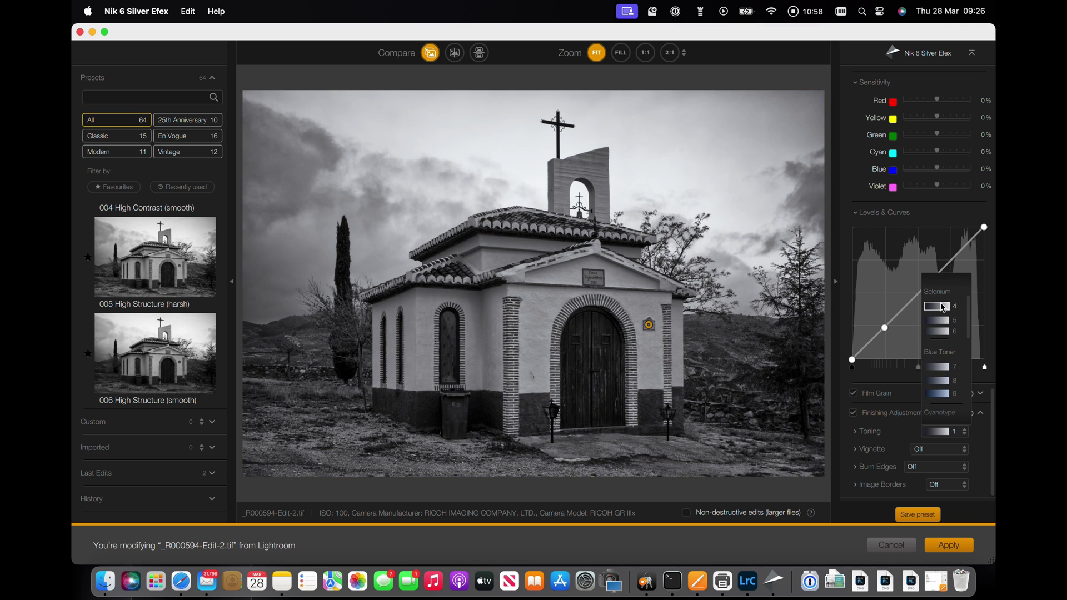
{"action": "scroll", "coordinate": [942, 307], "scroll_direction": "down", "scroll_amount": 3}
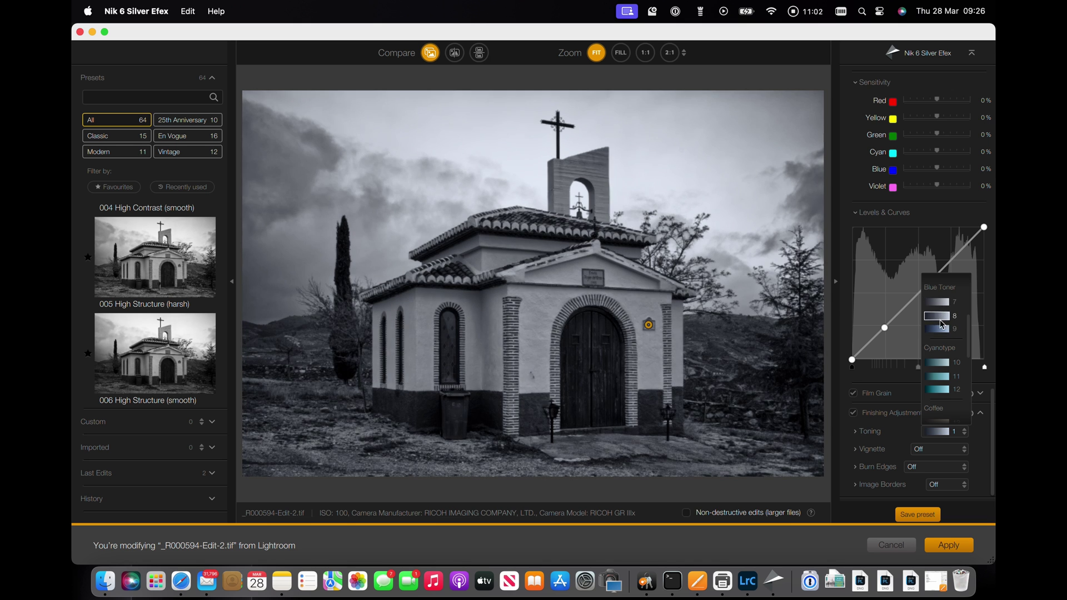
{"action": "scroll", "coordinate": [941, 322], "scroll_direction": "down", "scroll_amount": 5}
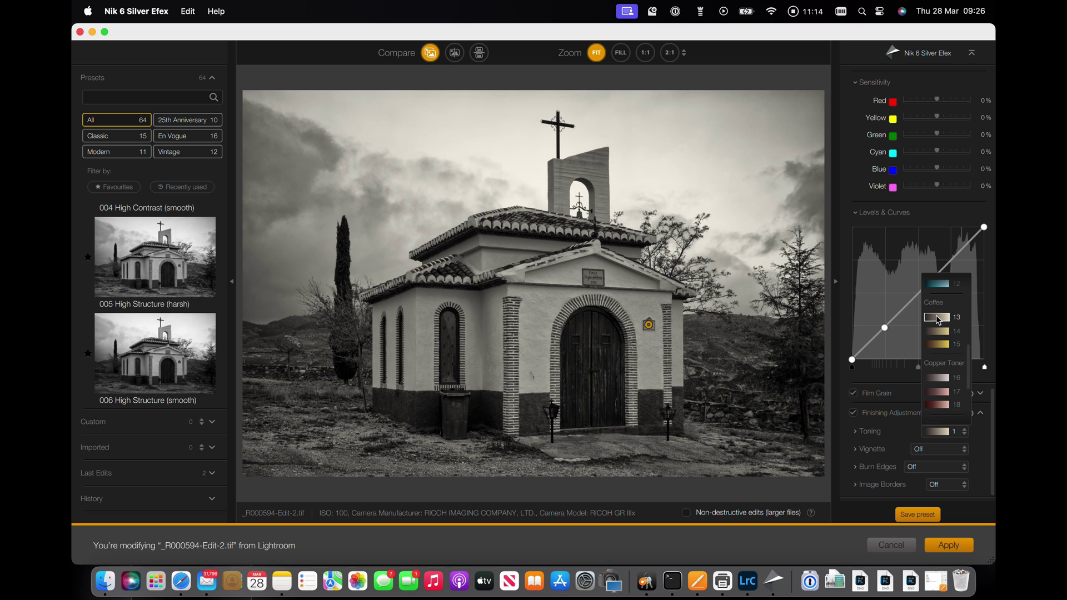
{"action": "left_click", "coordinate": [894, 382]}
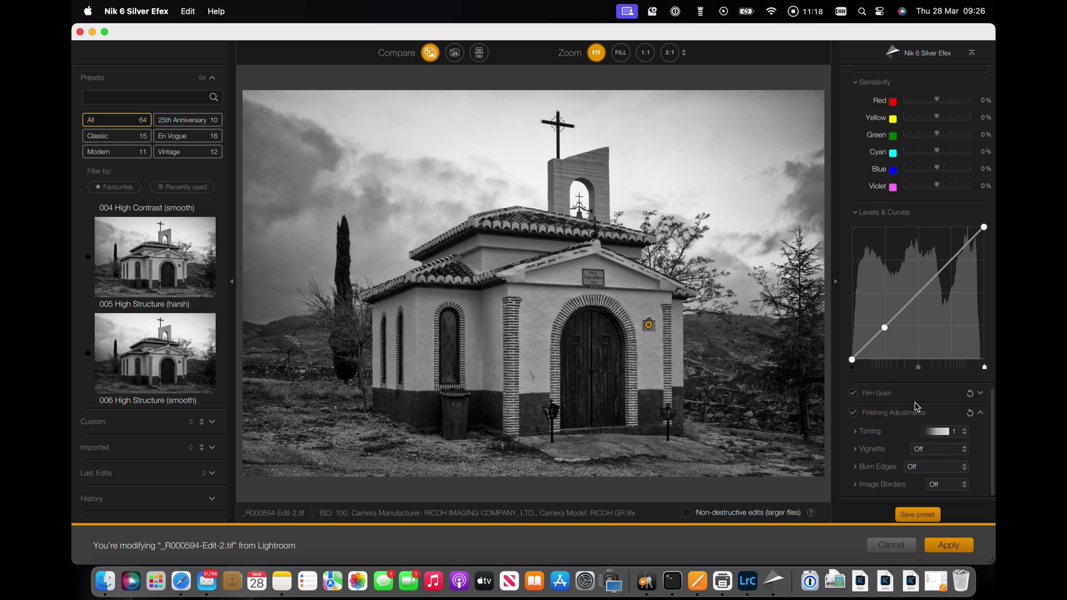
Step: Review the Vignette and Burn Edges options, leave both Off, and expand Image Borders
{"action": "left_click", "coordinate": [957, 450]}
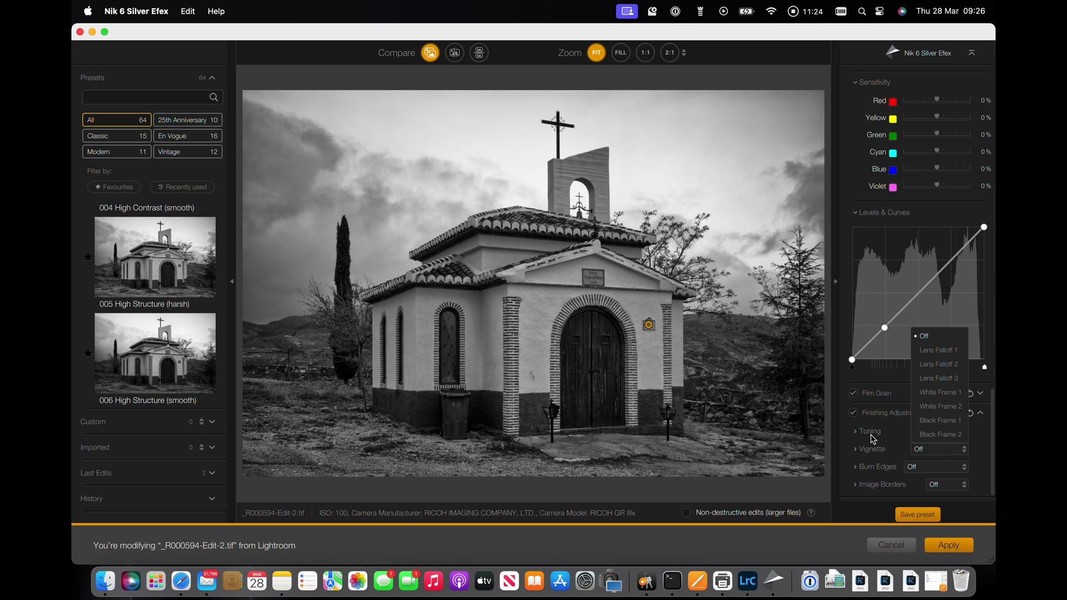
{"action": "left_click", "coordinate": [964, 469]}
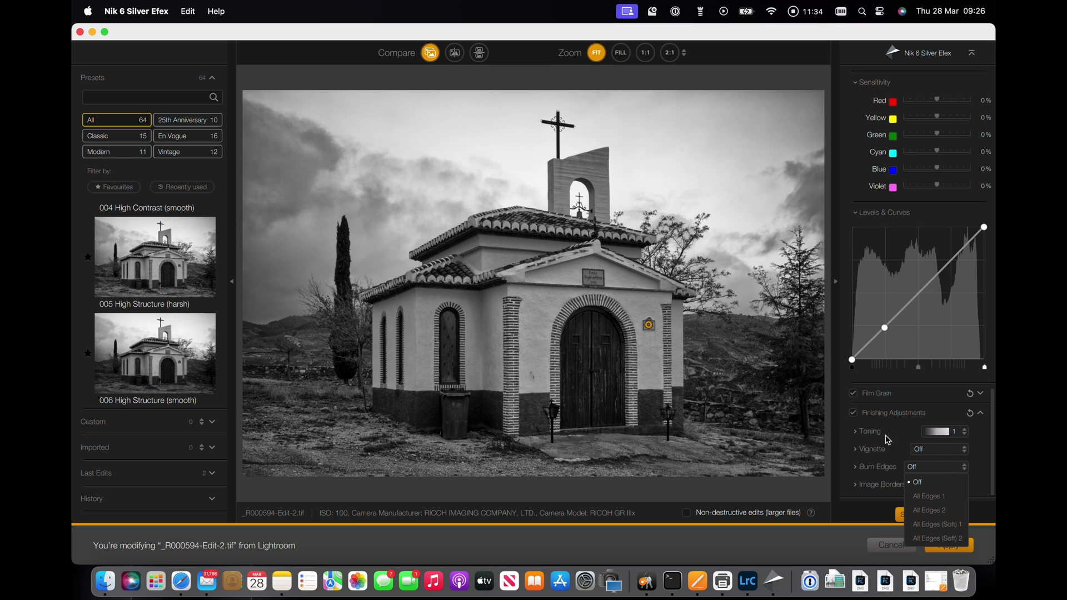
{"action": "left_click", "coordinate": [867, 485]}
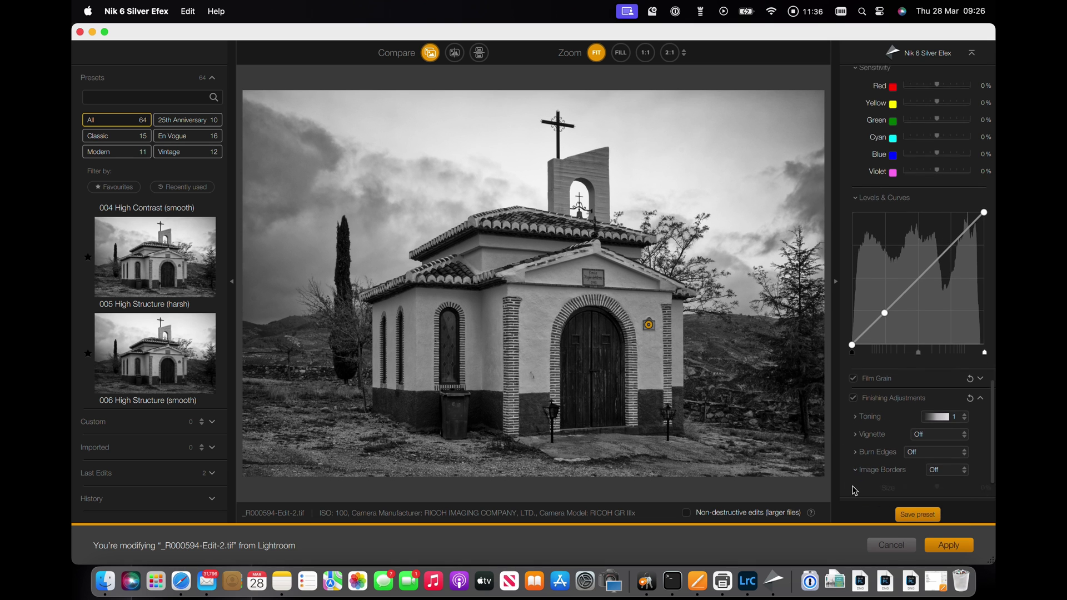
Step: Choose the rough Type 9 style from the Image Borders list
{"action": "left_click", "coordinate": [965, 419]}
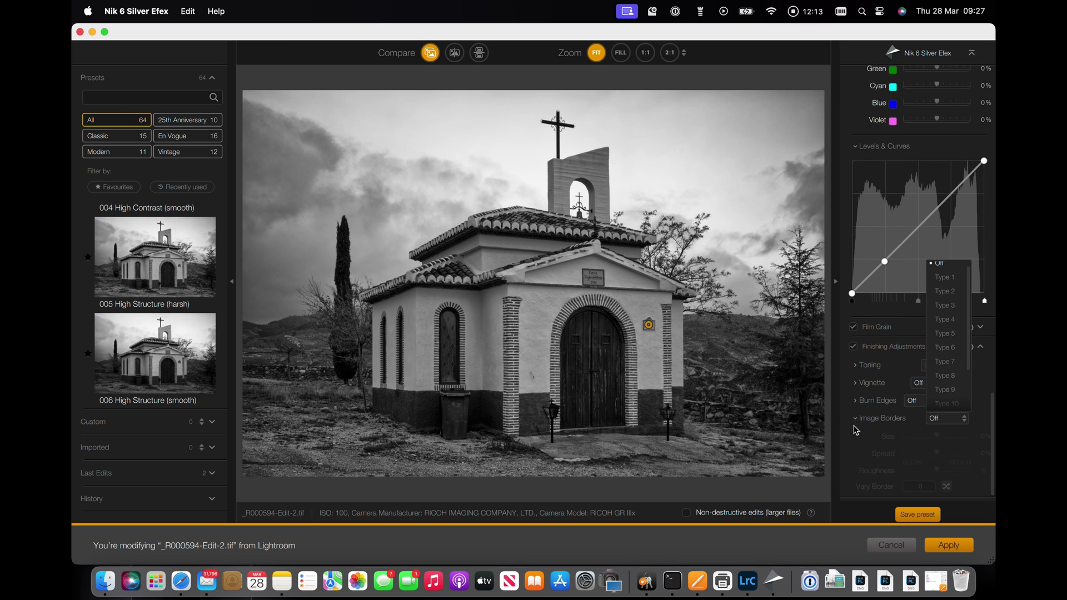
{"action": "left_click", "coordinate": [946, 390]}
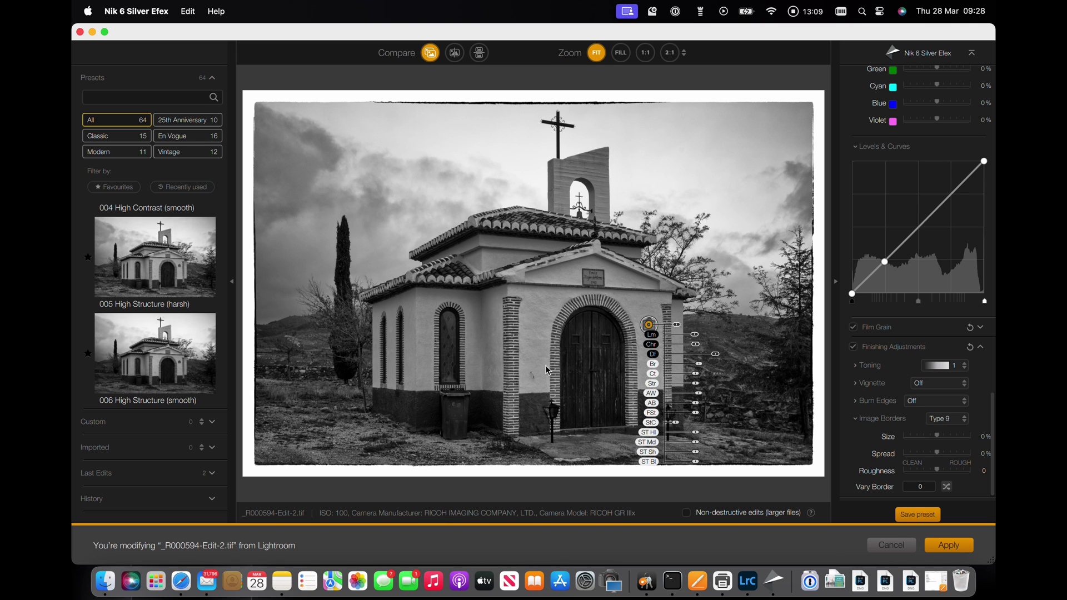
Step: Apply the Silver Efex edit, auto-tone it, then open the colour DNG in Photoshop 2024
{"action": "left_click", "coordinate": [953, 549]}
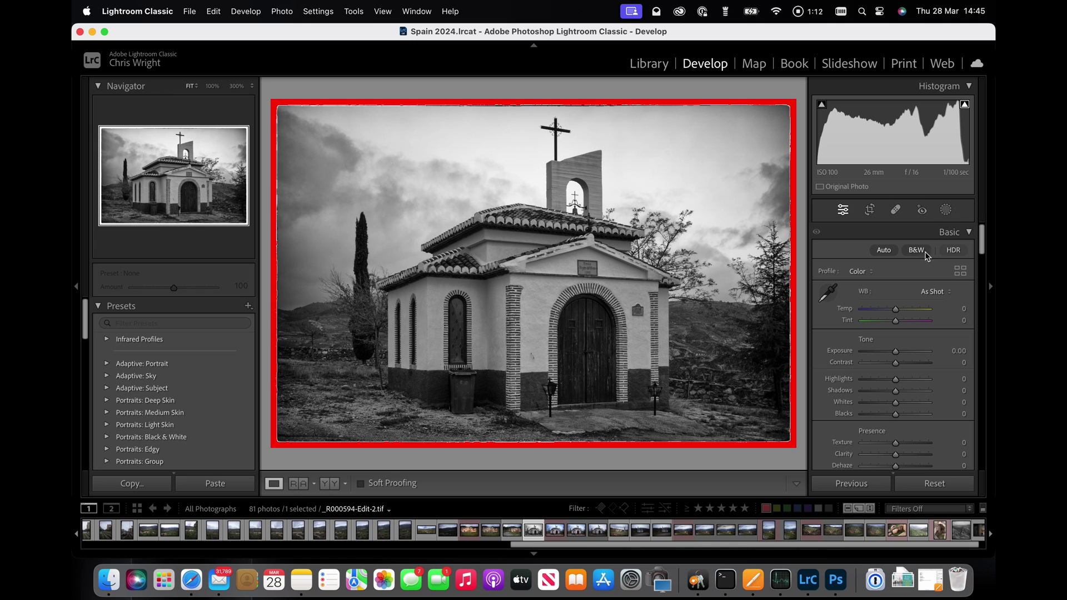
{"action": "left_click", "coordinate": [884, 250]}
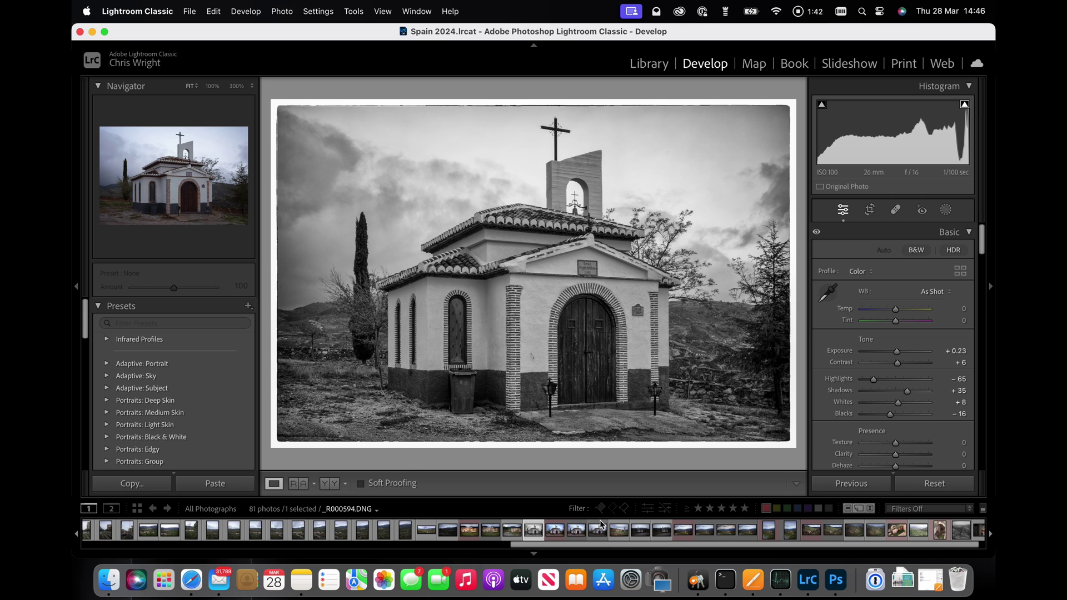
{"action": "left_click", "coordinate": [598, 530]}
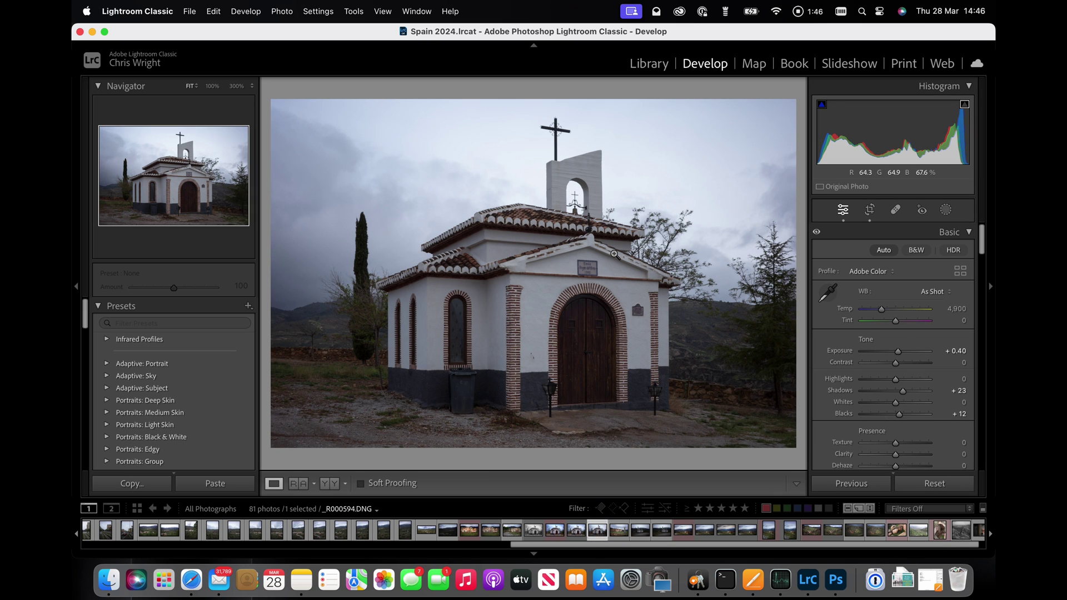
{"action": "right_click", "coordinate": [614, 254]}
{"action": "mouse_move", "coordinate": [650, 275]}
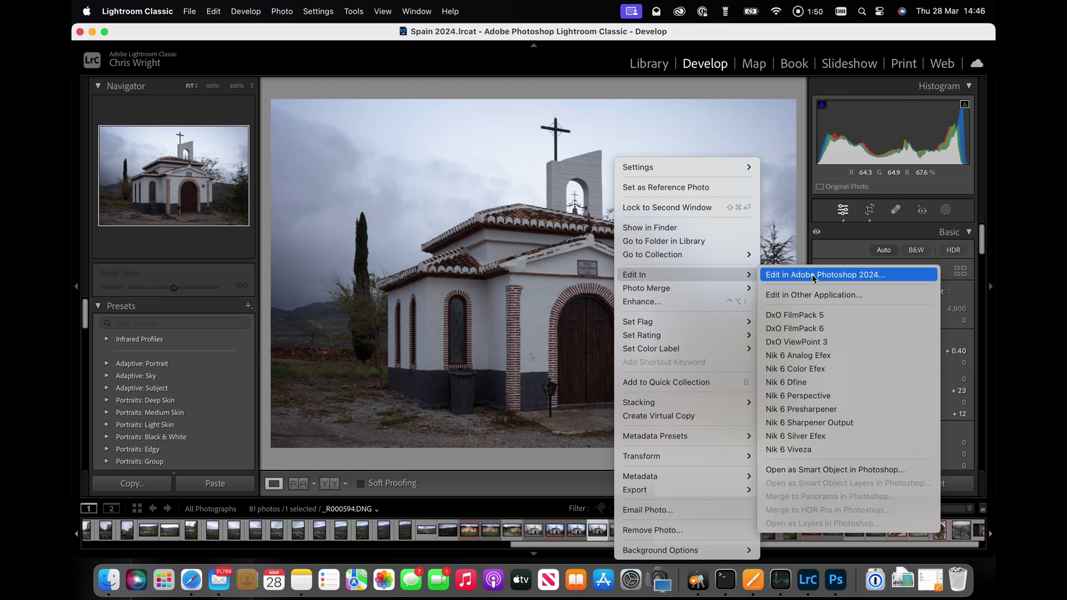
{"action": "left_click", "coordinate": [814, 277]}
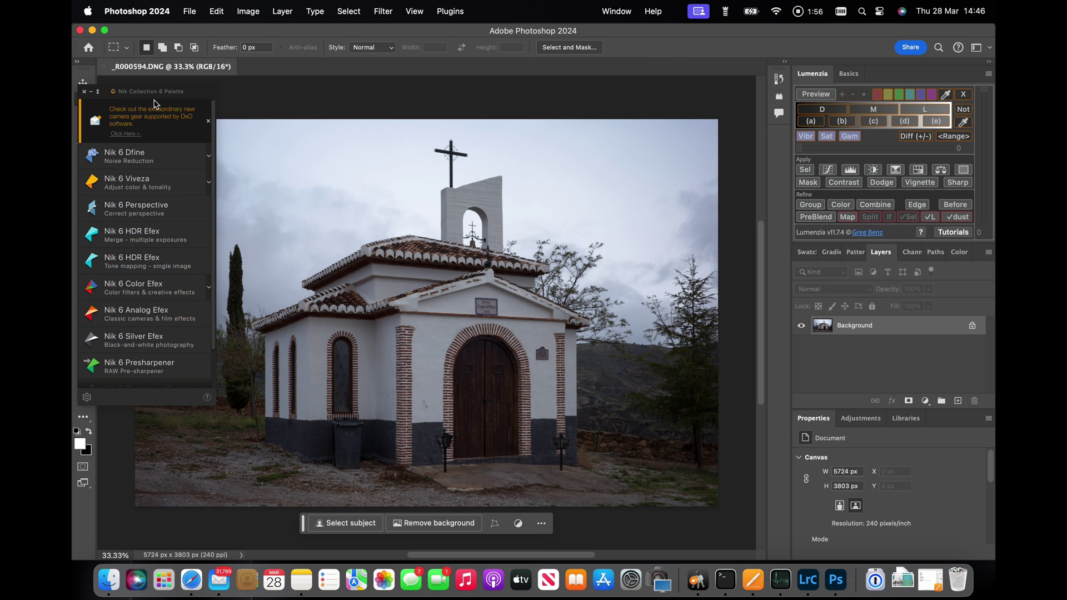
Step: Move the Nik Collection palette aside and launch Nik 6 Silver Efex from it
{"action": "left_click_drag", "start_coordinate": [157, 91], "coordinate": [934, 80]}
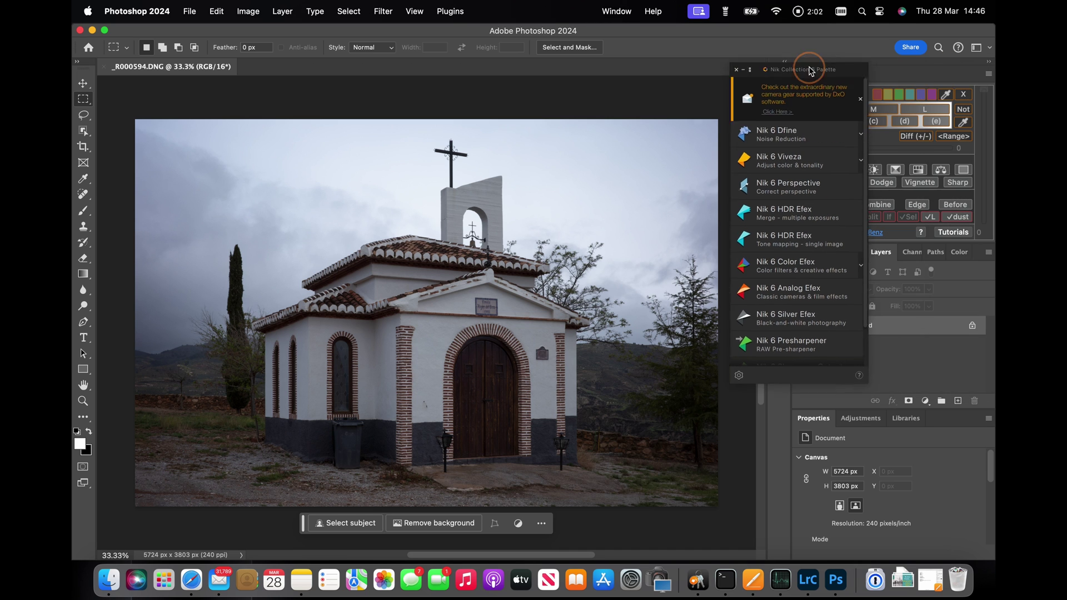
{"action": "mouse_move", "coordinate": [934, 80]}
{"action": "left_mouse_down"}
{"action": "mouse_move", "coordinate": [723, 73]}
{"action": "mouse_move", "coordinate": [728, 34]}
{"action": "left_mouse_up"}
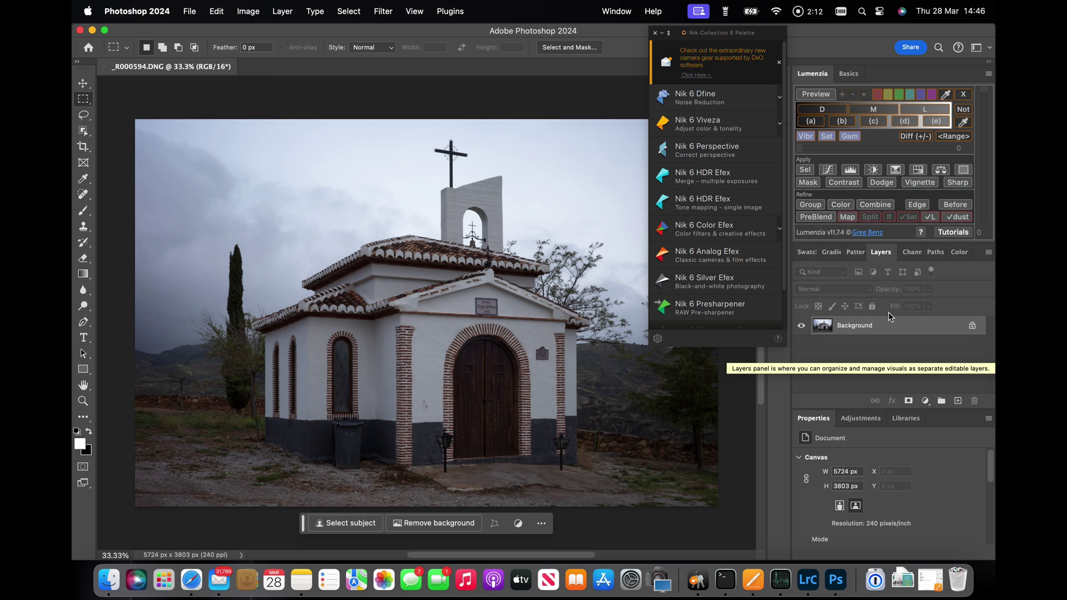
{"action": "left_click", "coordinate": [723, 255]}
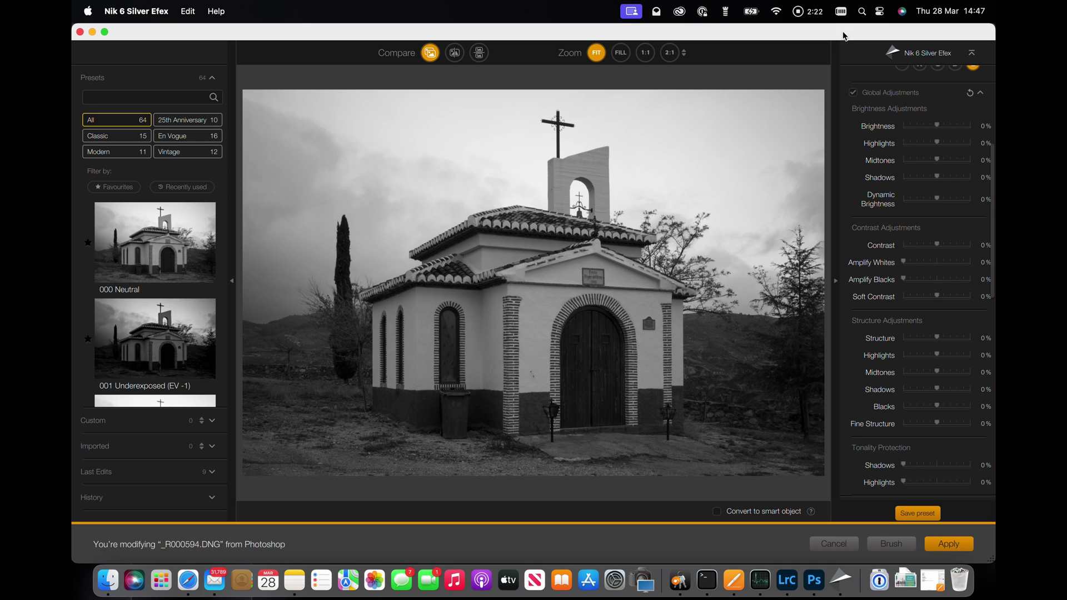
Step: Apply the 5 High Structure (harsh) preset and set Burn Edges to All Edges 2
{"action": "left_click_drag", "start_coordinate": [843, 35], "coordinate": [636, 54]}
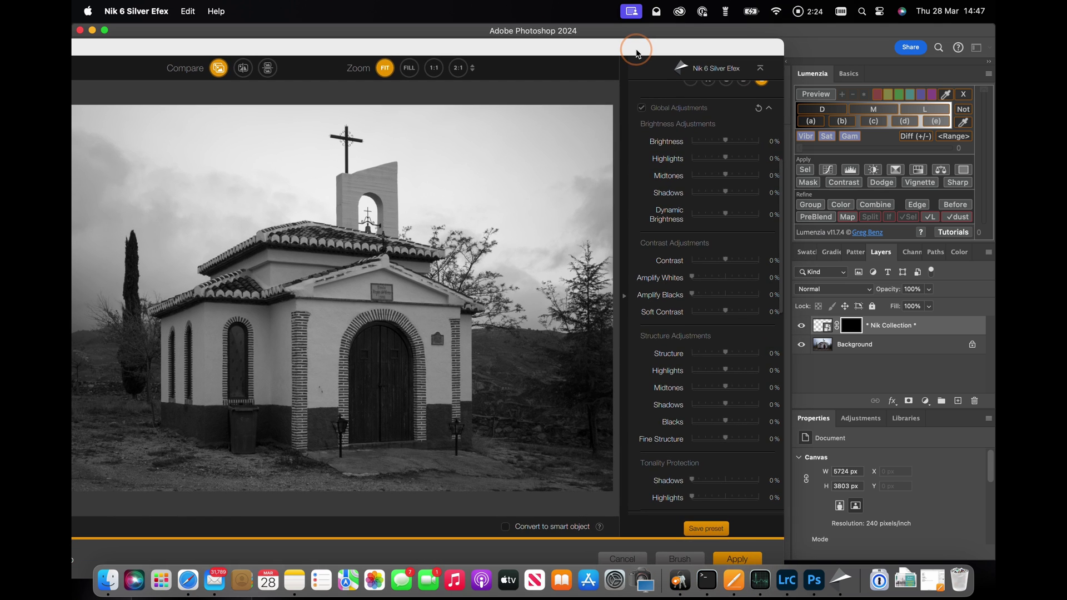
{"action": "left_click_drag", "start_coordinate": [636, 53], "coordinate": [811, 19]}
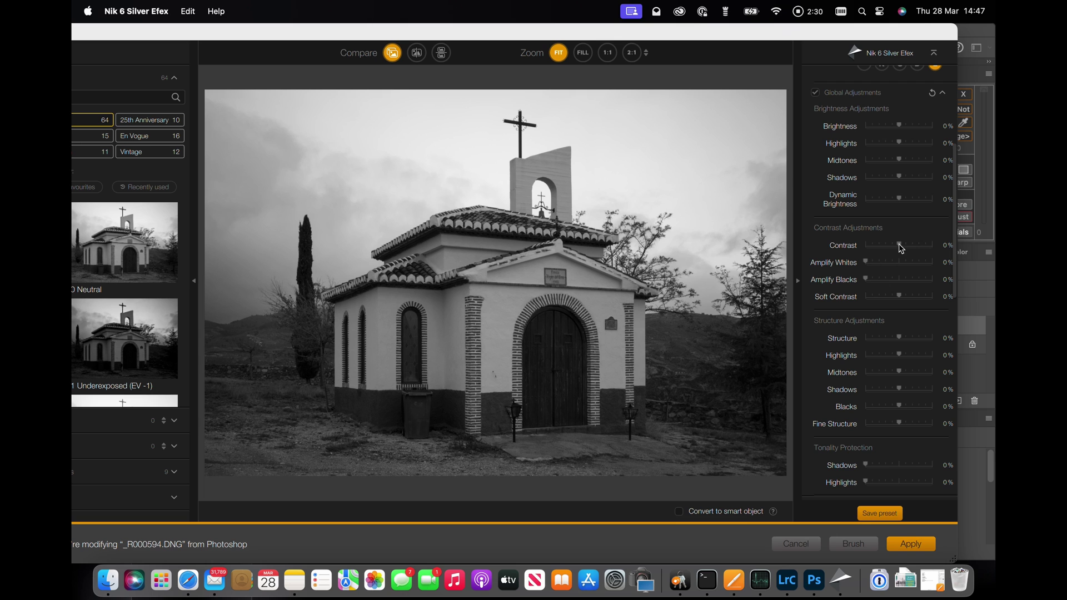
{"action": "scroll", "coordinate": [90, 377], "scroll_direction": "down", "scroll_amount": 2}
{"action": "scroll", "coordinate": [90, 377], "scroll_direction": "down", "scroll_amount": 3}
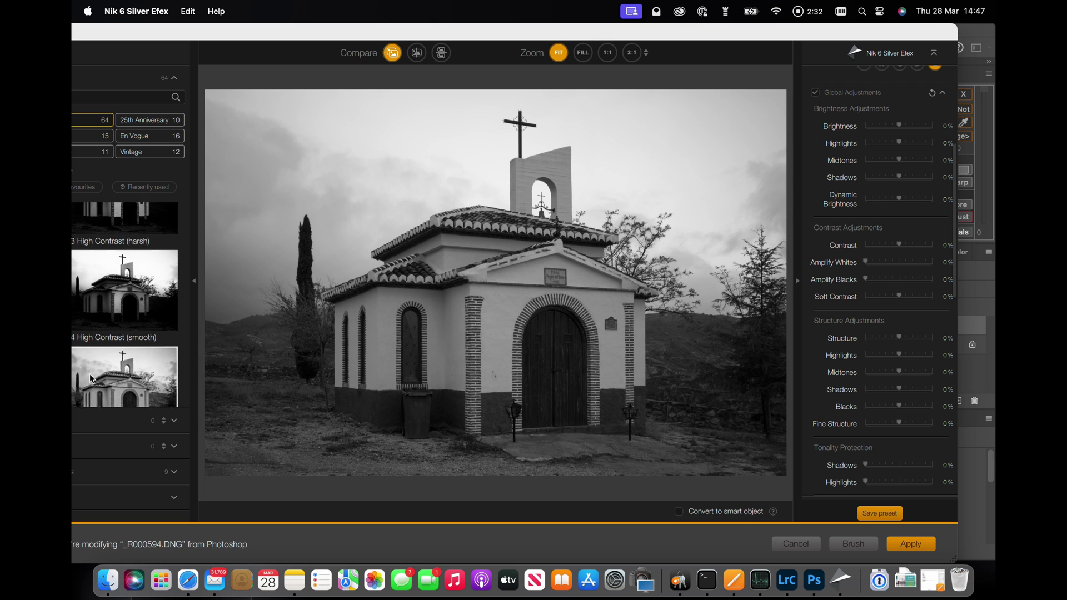
{"action": "scroll", "coordinate": [90, 378], "scroll_direction": "down", "scroll_amount": 1}
{"action": "scroll", "coordinate": [91, 378], "scroll_direction": "down", "scroll_amount": 1}
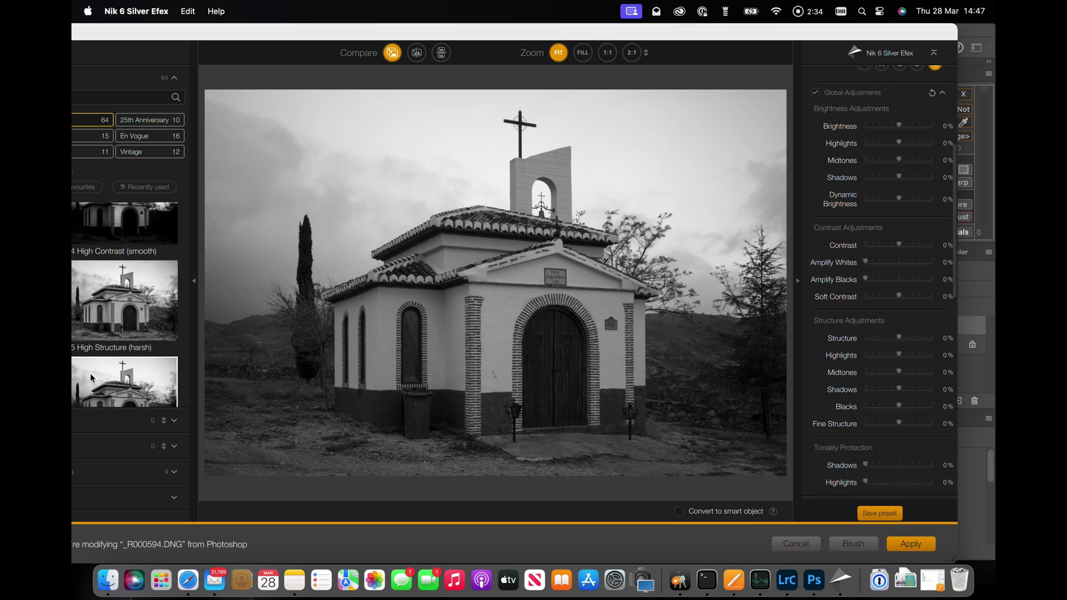
{"action": "left_click", "coordinate": [115, 311]}
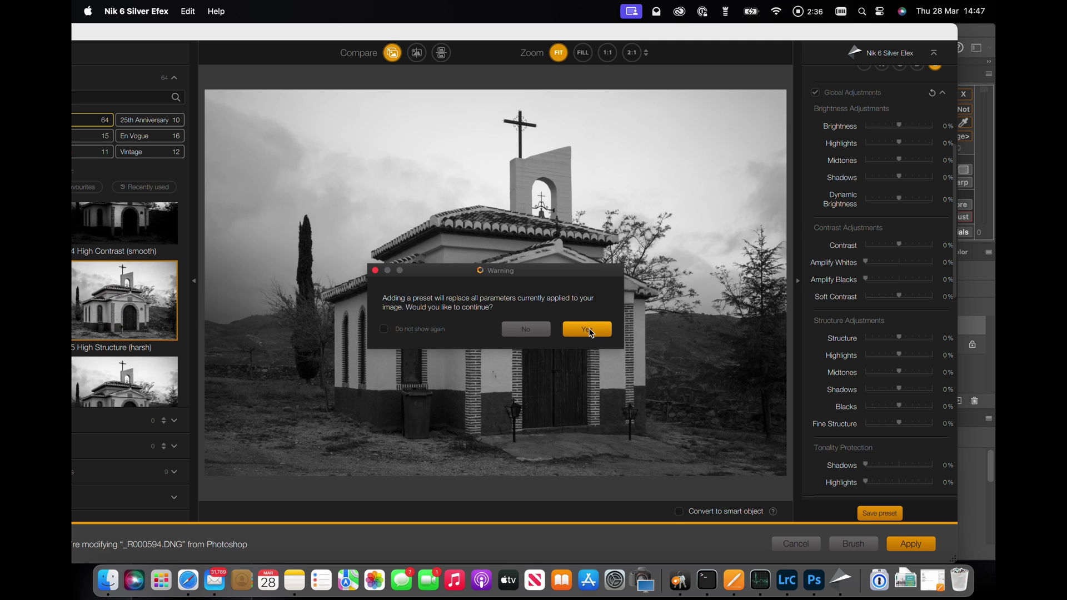
{"action": "left_click", "coordinate": [587, 329]}
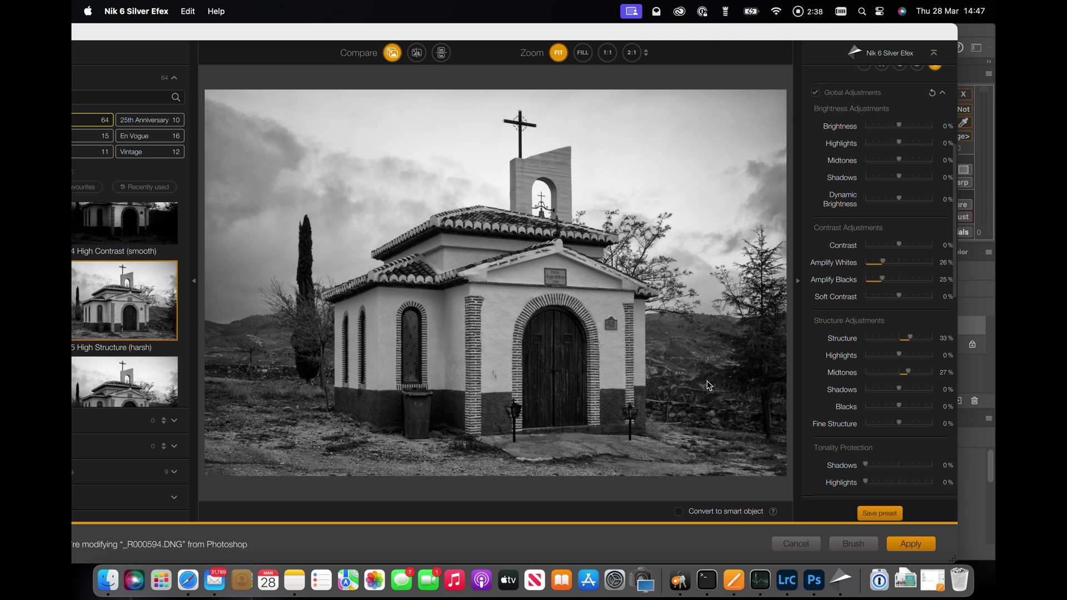
{"action": "scroll", "coordinate": [861, 363], "scroll_direction": "down", "scroll_amount": 1}
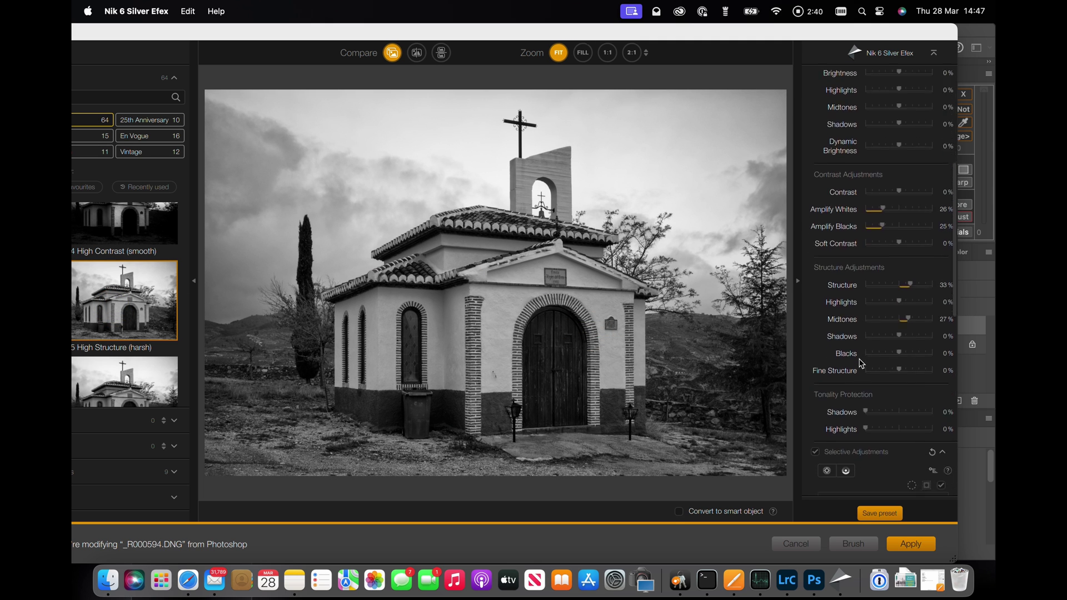
{"action": "scroll", "coordinate": [861, 364], "scroll_direction": "down", "scroll_amount": 2}
{"action": "scroll", "coordinate": [861, 363], "scroll_direction": "down", "scroll_amount": 1}
{"action": "scroll", "coordinate": [861, 364], "scroll_direction": "down", "scroll_amount": 4}
{"action": "scroll", "coordinate": [861, 364], "scroll_direction": "down", "scroll_amount": 1}
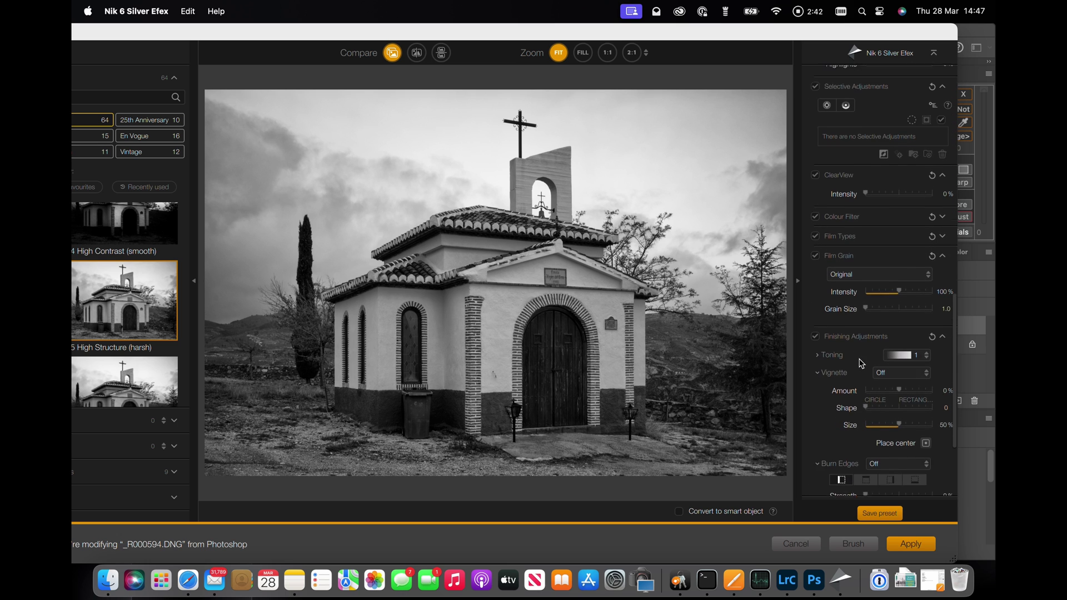
{"action": "scroll", "coordinate": [861, 364], "scroll_direction": "down", "scroll_amount": 1}
{"action": "scroll", "coordinate": [860, 363], "scroll_direction": "down", "scroll_amount": 1}
{"action": "scroll", "coordinate": [860, 364], "scroll_direction": "down", "scroll_amount": 2}
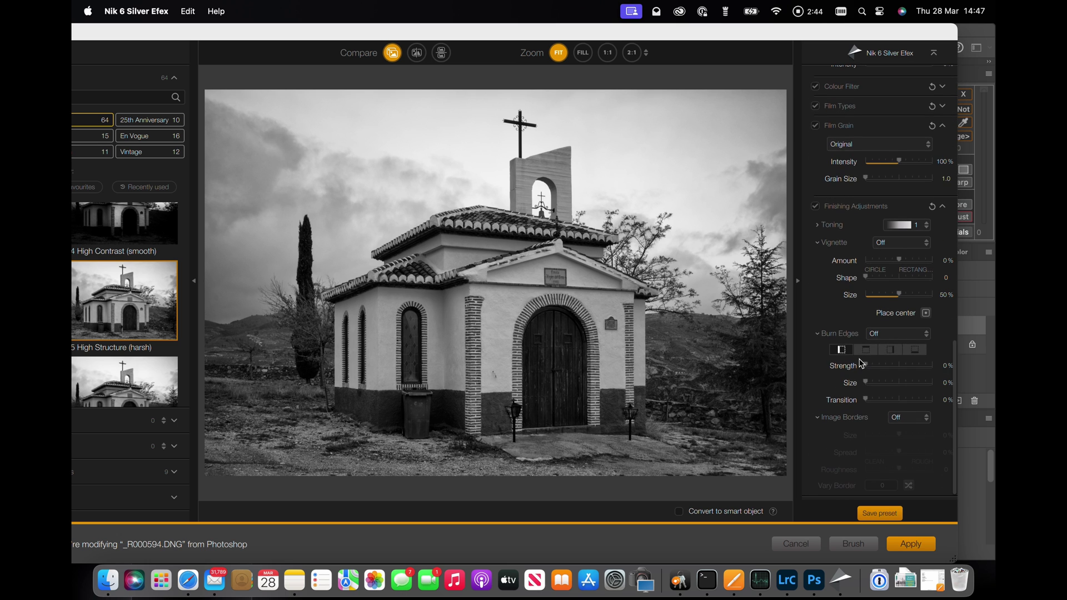
{"action": "left_click", "coordinate": [924, 334]}
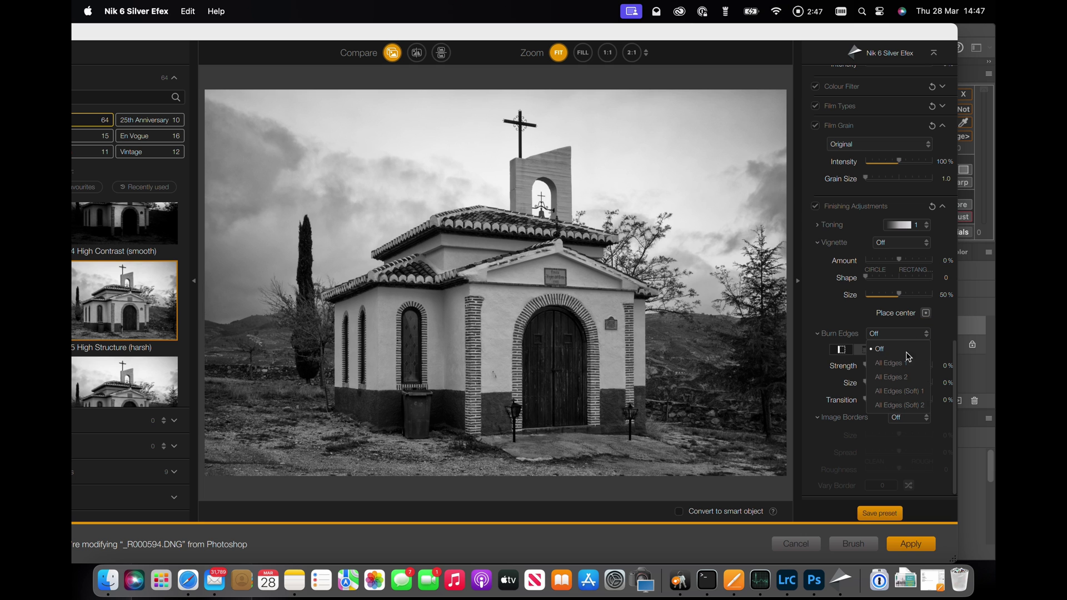
{"action": "left_click", "coordinate": [894, 378]}
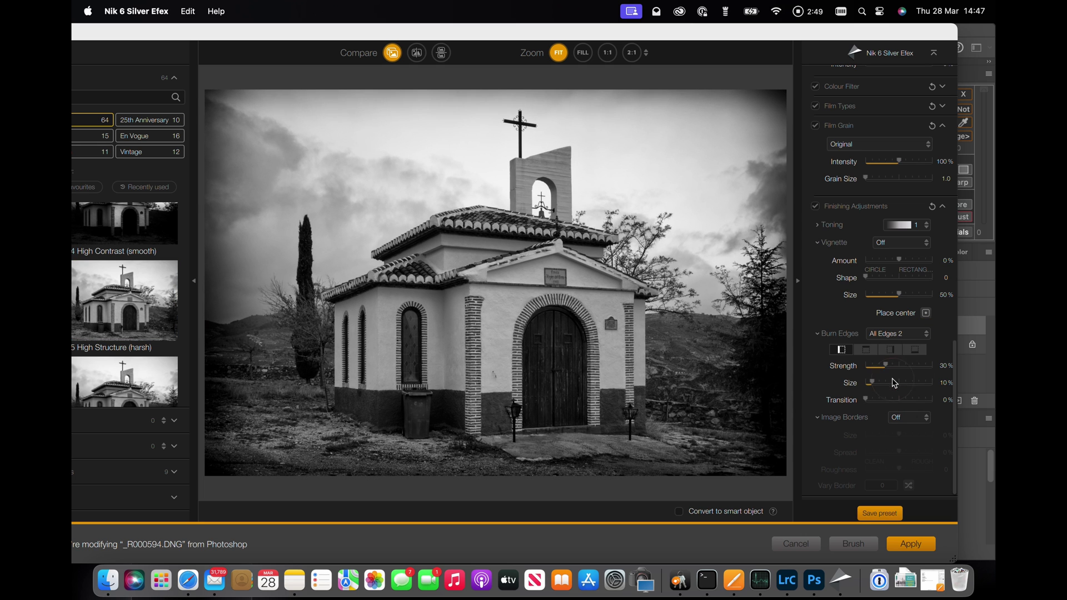
Step: Set a Type 6 image border at -34% size and enable Convert to smart object
{"action": "left_click", "coordinate": [913, 418]}
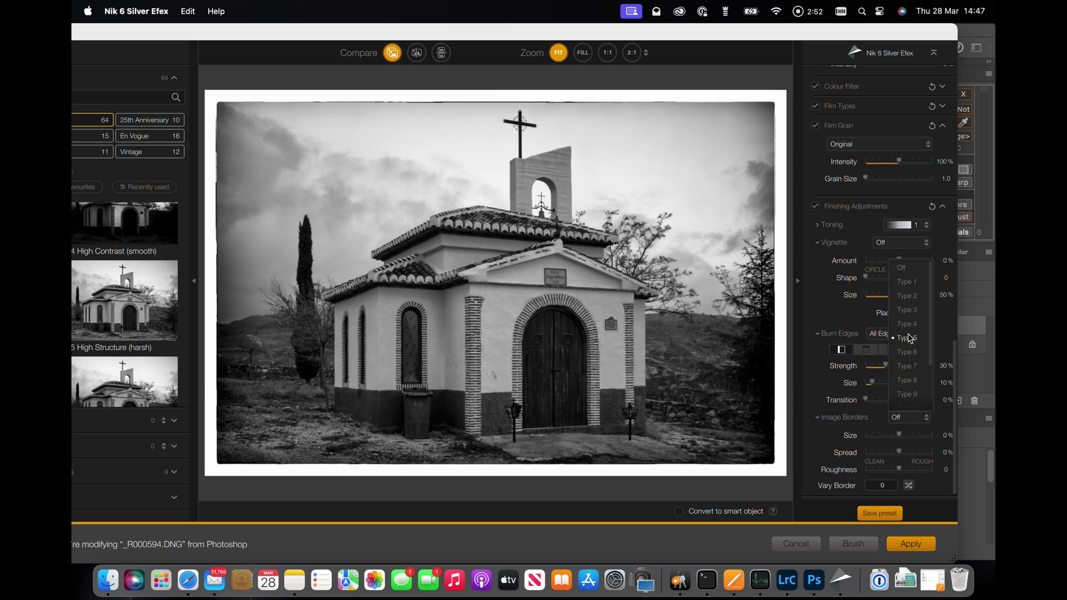
{"action": "left_click", "coordinate": [908, 355]}
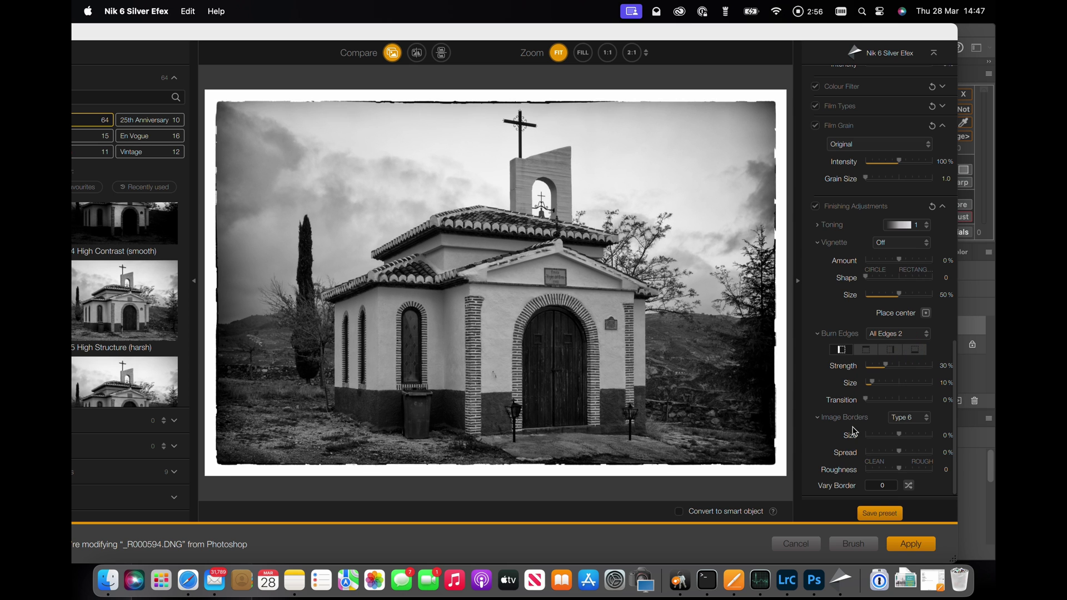
{"action": "left_click", "coordinate": [901, 435]}
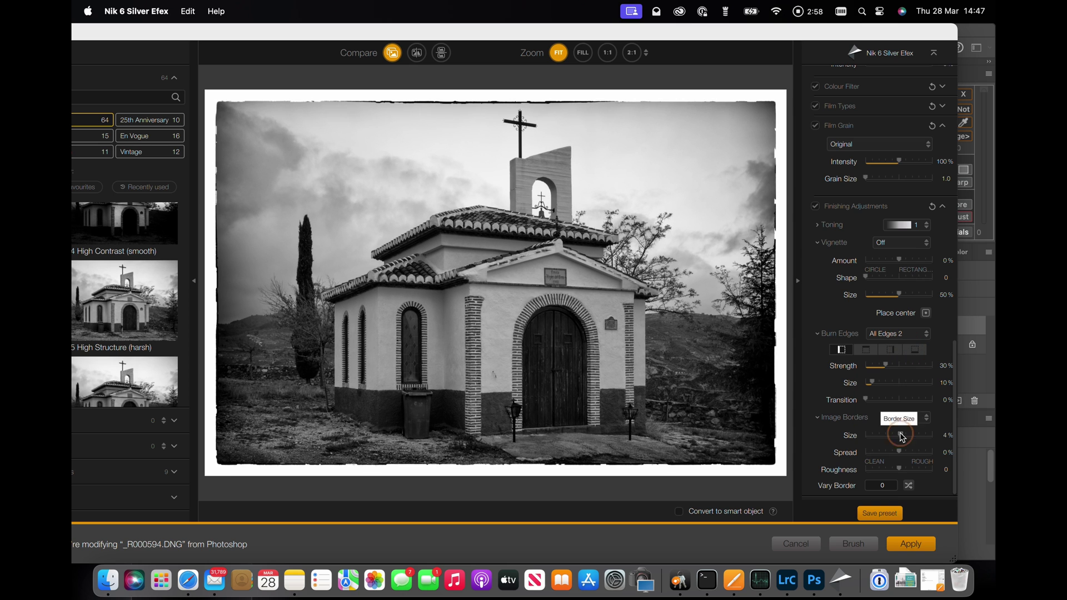
{"action": "left_click_drag", "start_coordinate": [900, 435], "coordinate": [888, 435]}
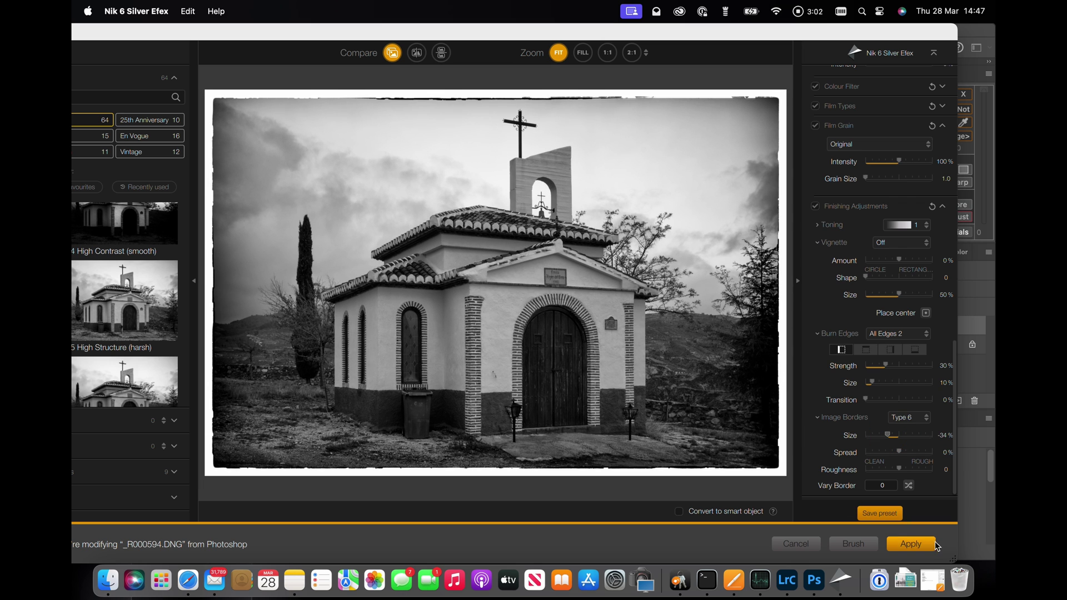
{"action": "left_click", "coordinate": [681, 512]}
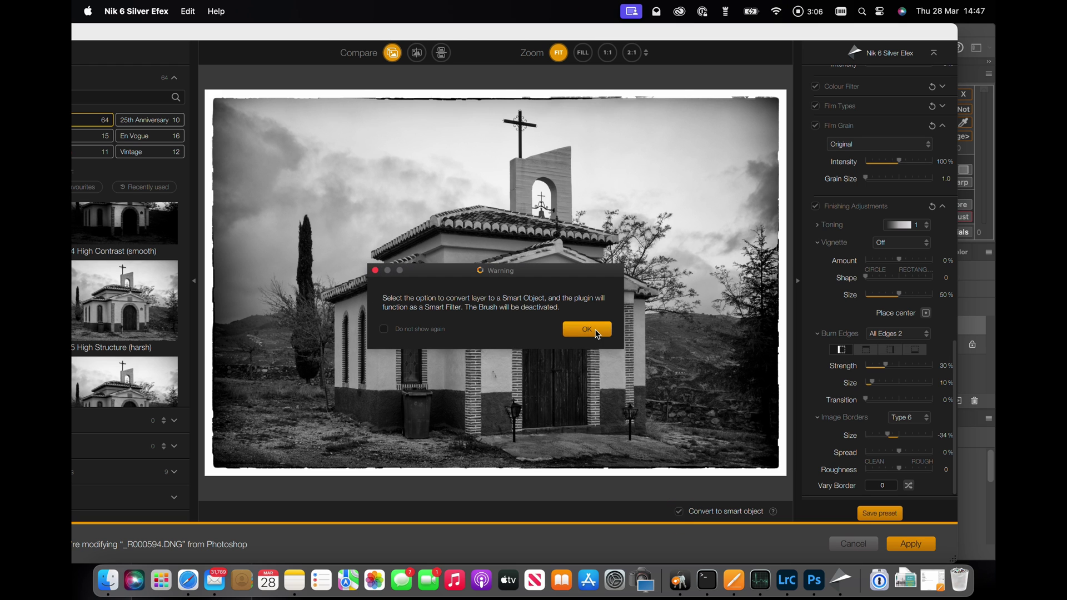
{"action": "left_click", "coordinate": [588, 329]}
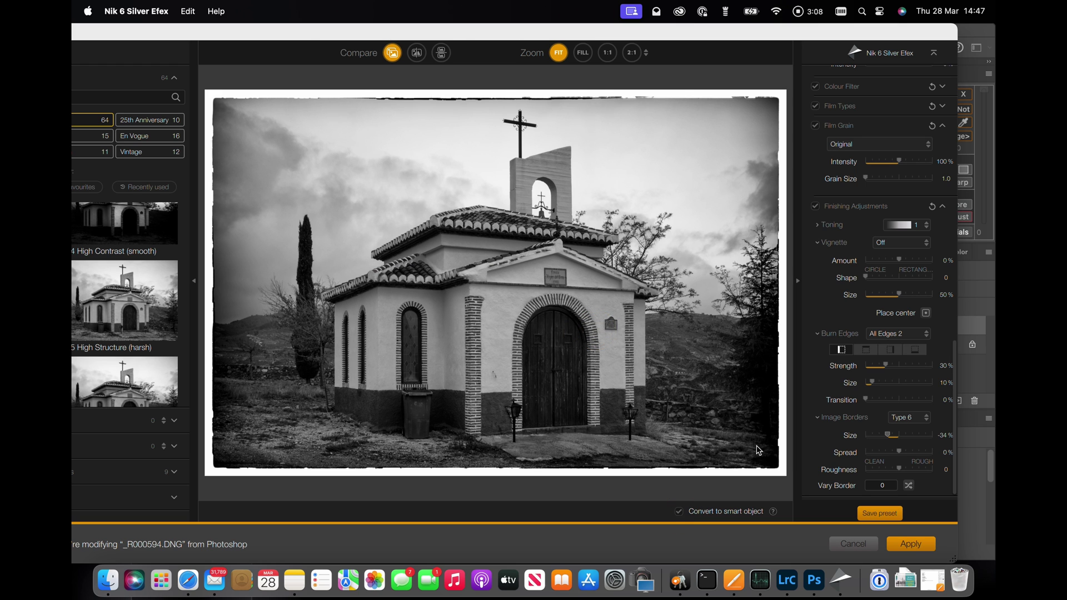
Step: Apply the Silver Efex effect, then reopen the Nik 6 Silver Efex smart filter from Layers
{"action": "left_click", "coordinate": [916, 549]}
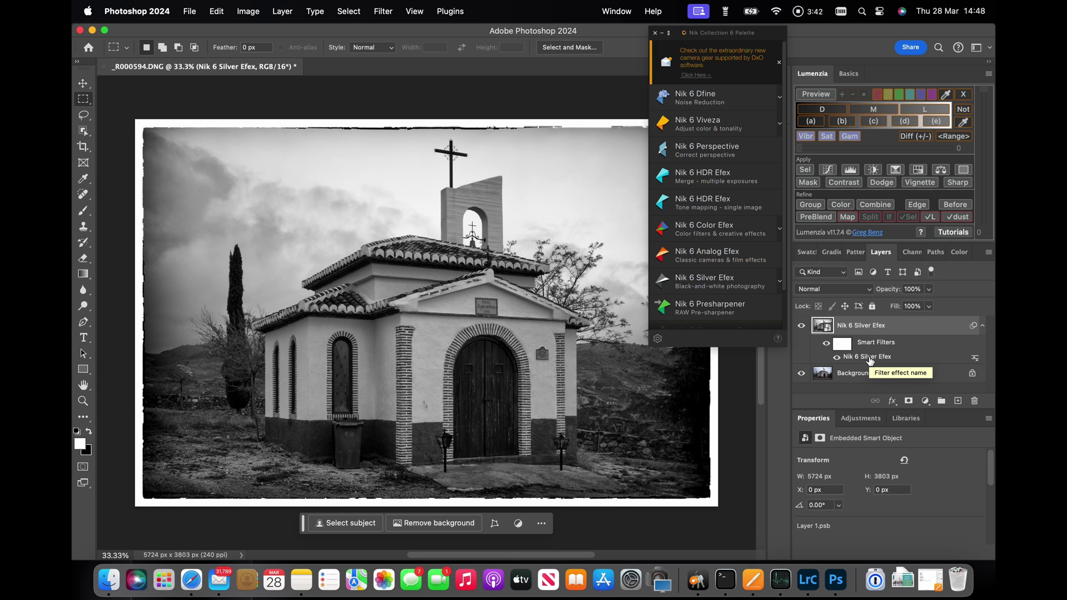
{"action": "double_click", "coordinate": [869, 356]}
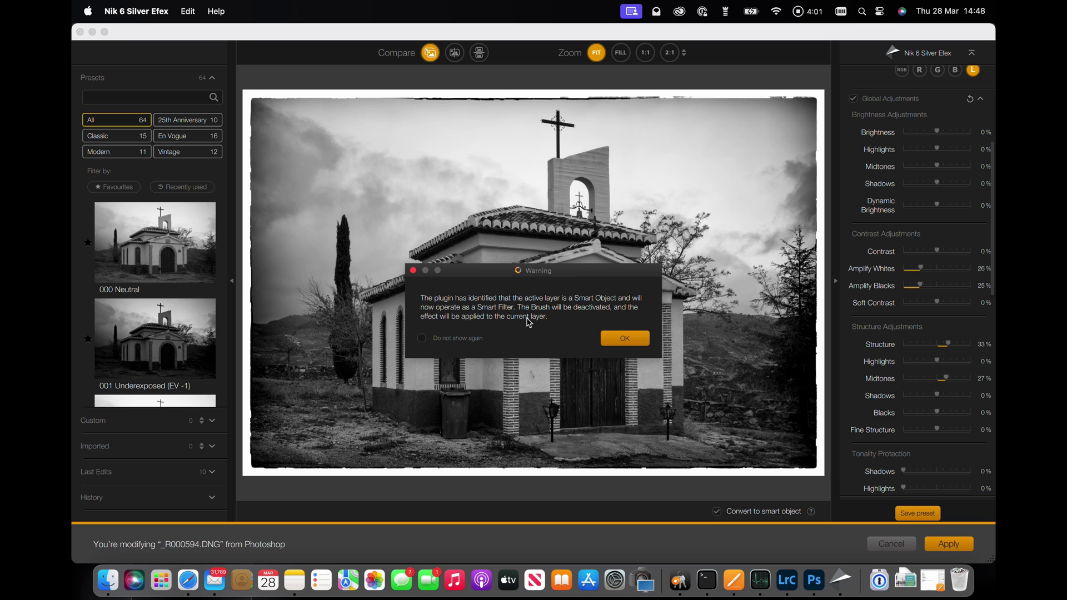
Step: Dismiss the Smart Object warning and cancel Silver Efex, closing without saving
{"action": "left_click", "coordinate": [625, 338]}
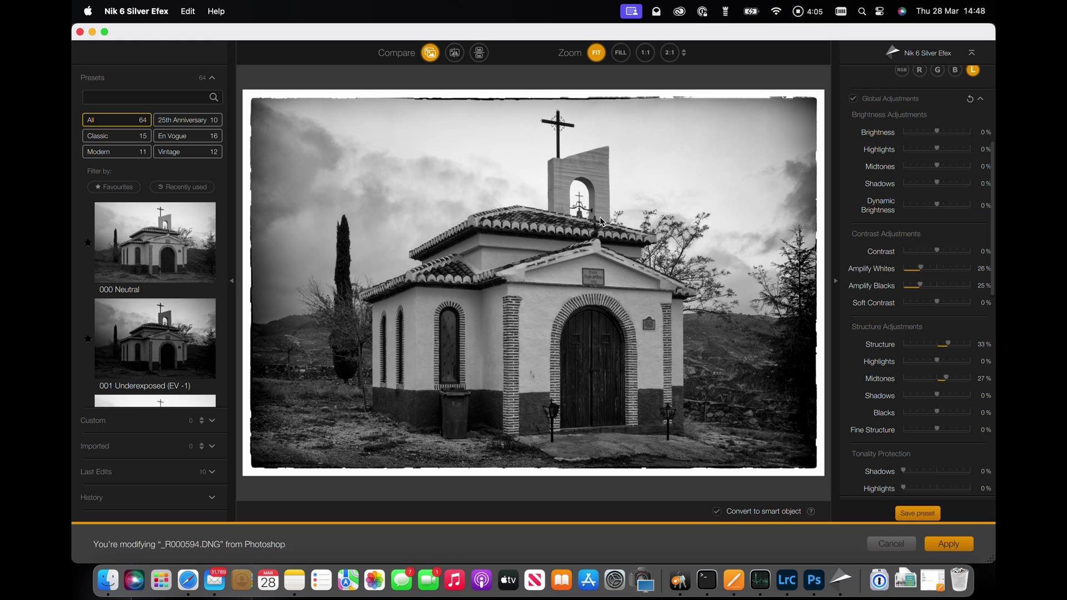
{"action": "left_click", "coordinate": [897, 548]}
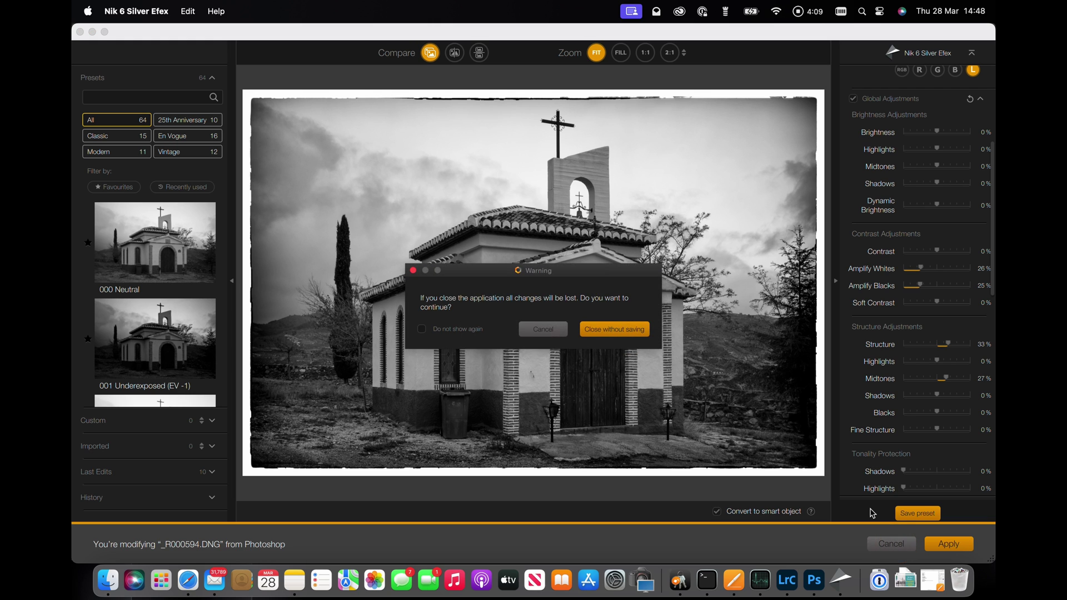
{"action": "left_click", "coordinate": [614, 330]}
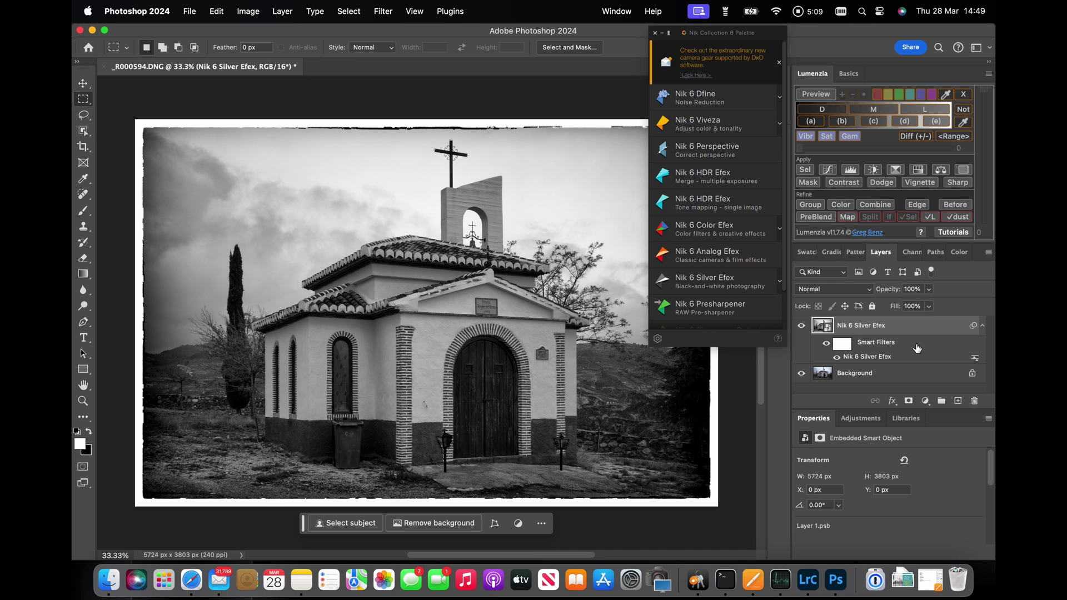
Step: Save the document _R000594-Edit-4.tif from the File menu
{"action": "left_click", "coordinate": [191, 12]}
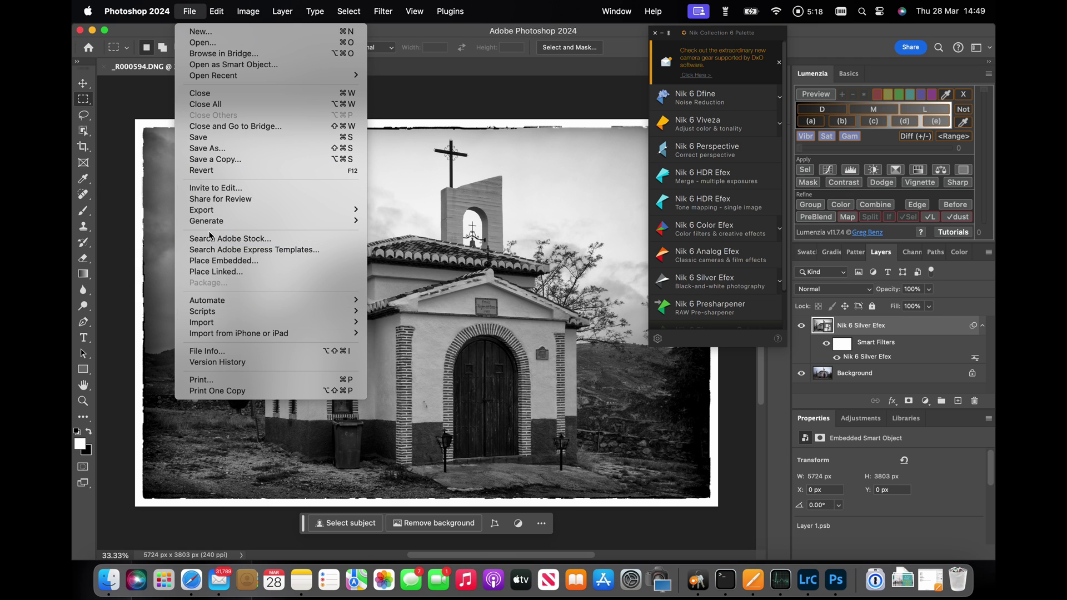
{"action": "left_click", "coordinate": [209, 137]}
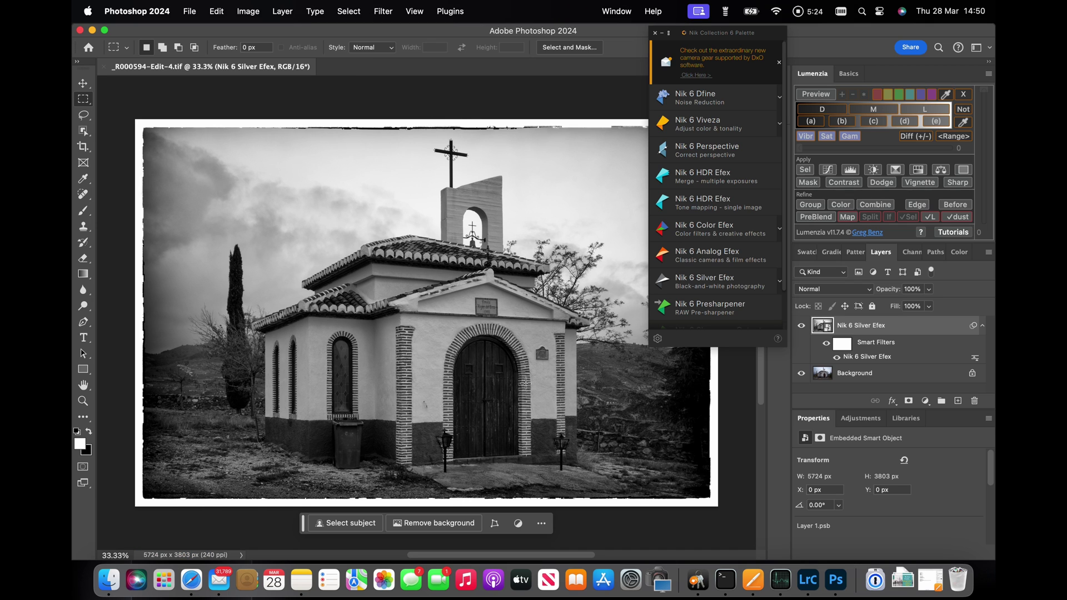
Step: Switch to Lightroom Classic and apply Auto tone to _R000594-Edit-4.tif
{"action": "left_click", "coordinate": [808, 579]}
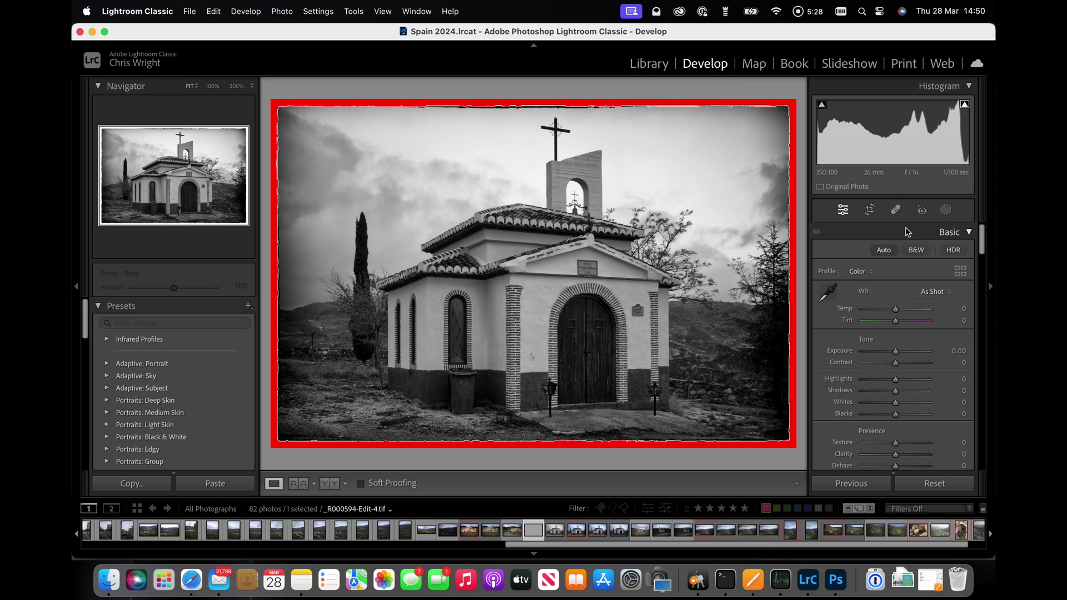
{"action": "left_click", "coordinate": [885, 250]}
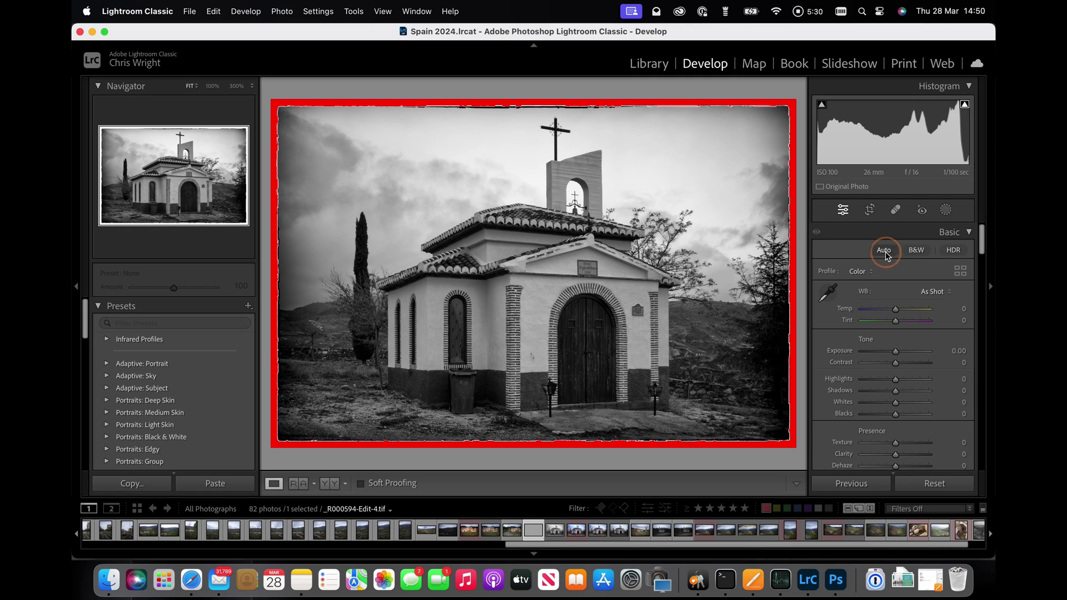